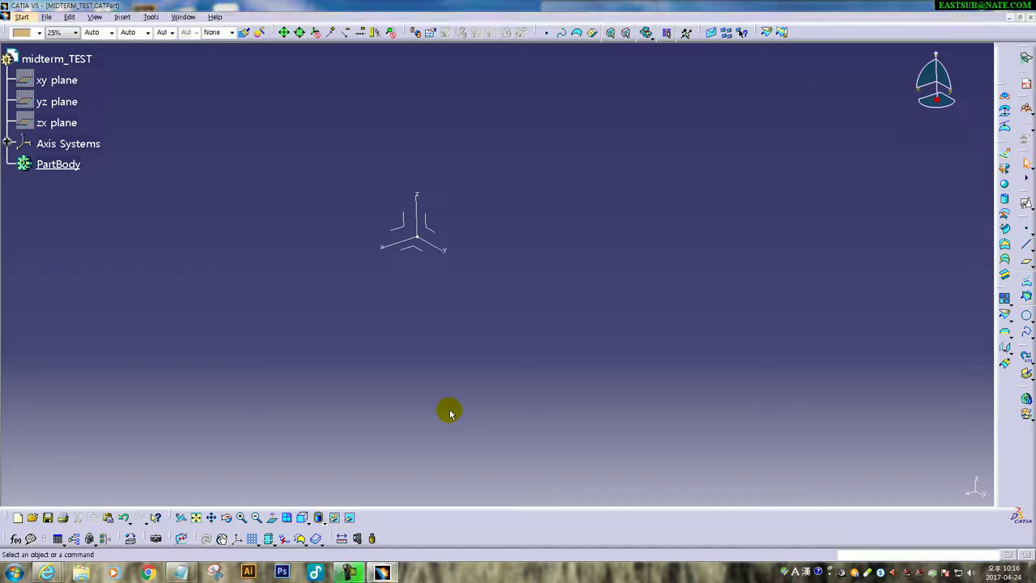
# Review the assignment notes, then return to the empty part
pyautogui.click(181, 572)
pyautogui.click(346, 309)
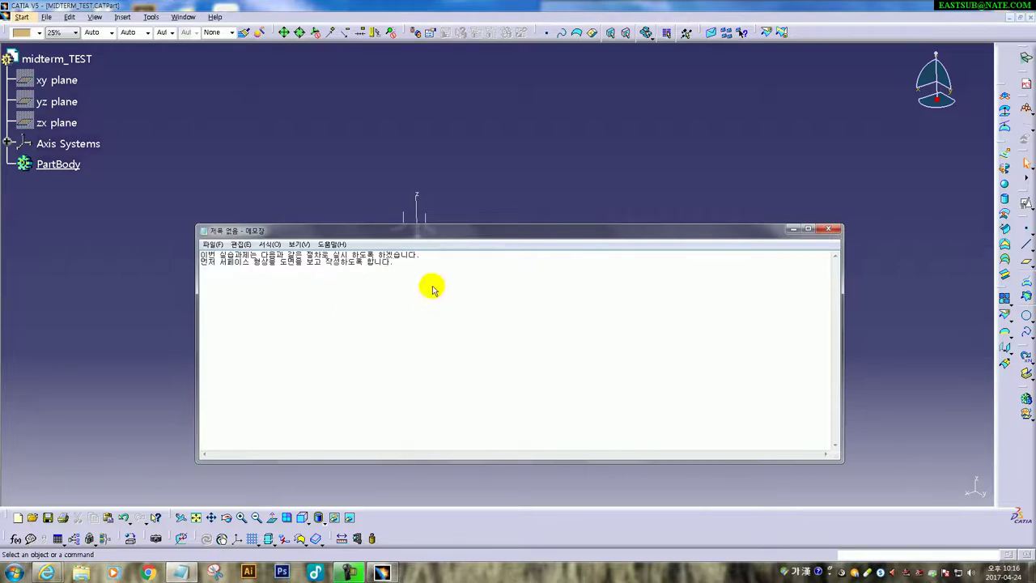
pyautogui.click(485, 144)
# Switch to Front view and create a new sketch on the YZ plane
pyautogui.moveTo(430, 282)
pyautogui.mouseDown(button='middle')
pyautogui.moveTo(398, 336)
pyautogui.moveTo(478, 298)
pyautogui.mouseUp(button='middle')
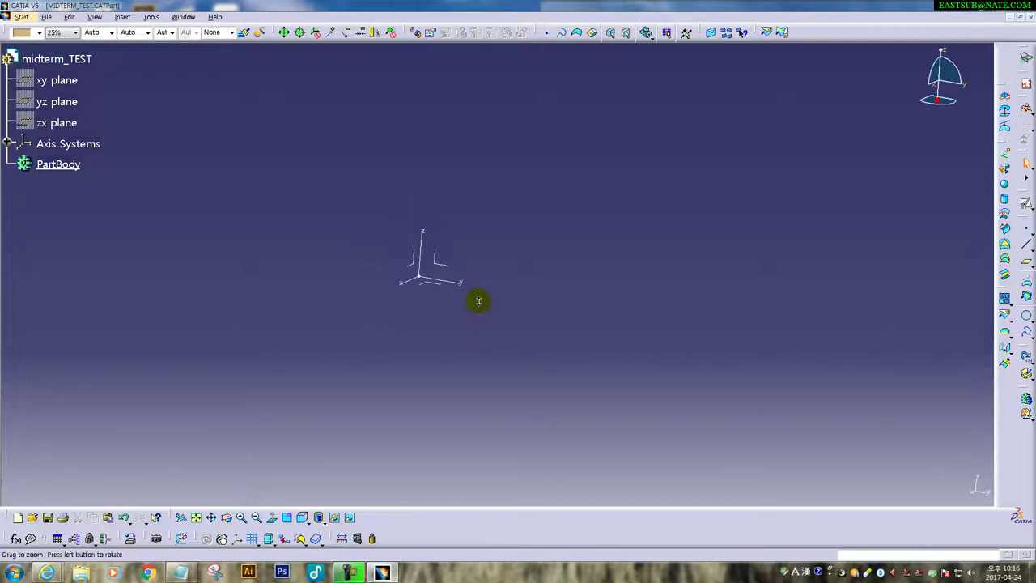
pyautogui.click(303, 518)
pyautogui.click(503, 232)
pyautogui.moveTo(636, 243); pyautogui.dragTo(524, 286, button='middle')
pyautogui.click(1025, 207)
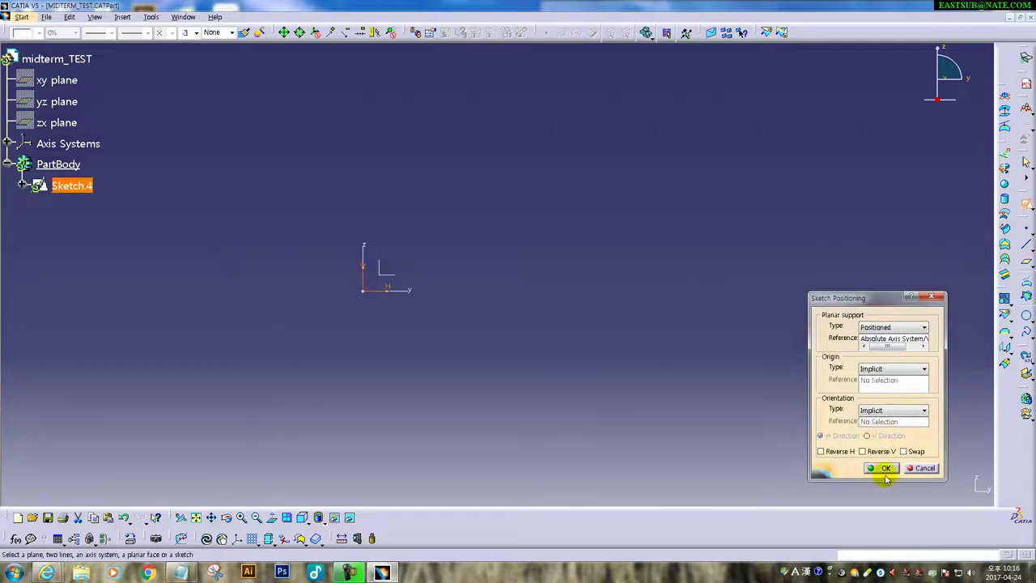
pyautogui.click(882, 467)
# Draw a profile from the origin: horizontal line, slanted line, tangent arc, vertical line down
pyautogui.moveTo(473, 344); pyautogui.dragTo(468, 295, button='middle')
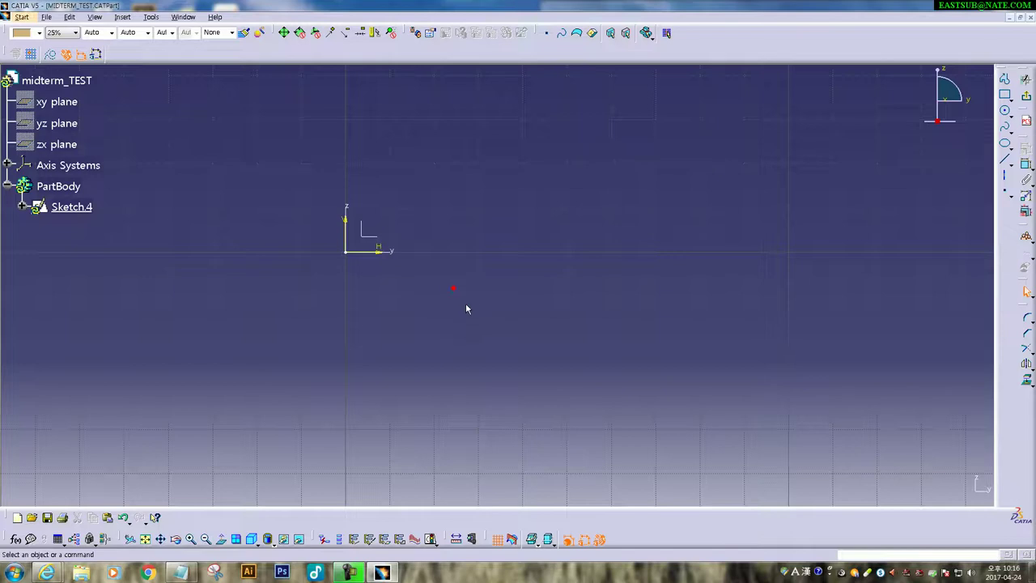
pyautogui.click(1005, 78)
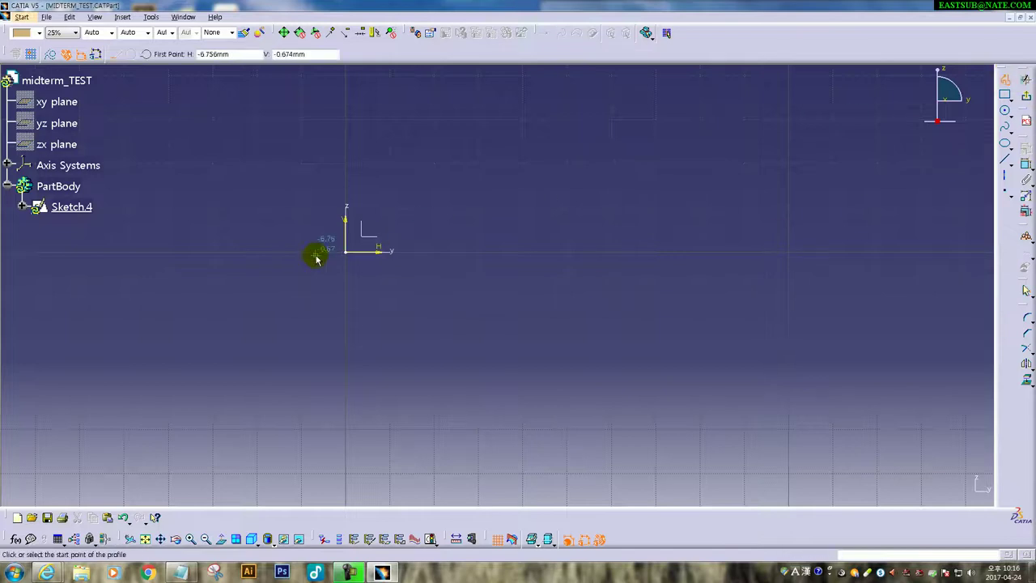
pyautogui.click(346, 251)
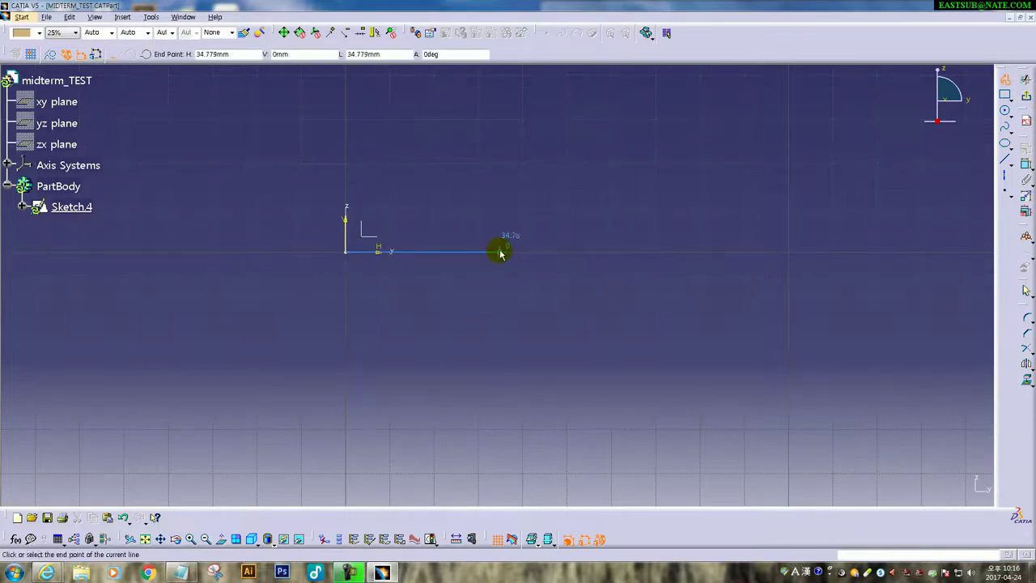
pyautogui.click(499, 251)
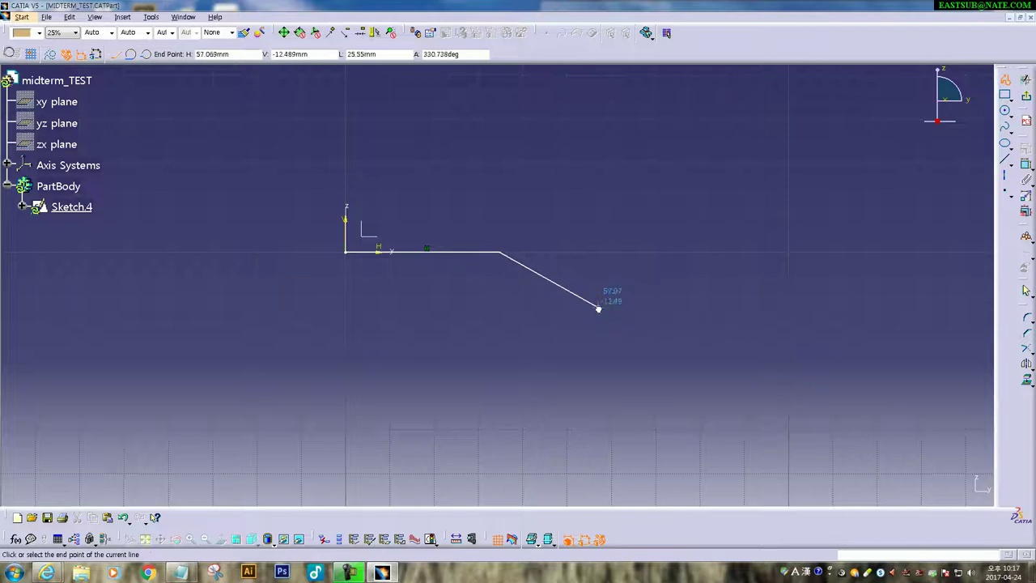
pyautogui.click(599, 308)
pyautogui.moveTo(599, 308); pyautogui.dragTo(635, 385)
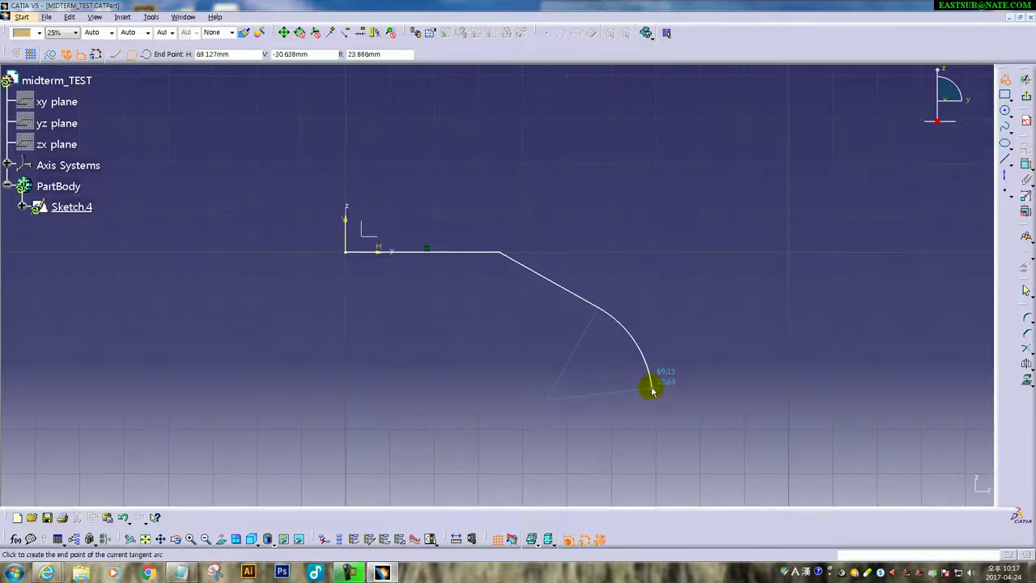
pyautogui.click(652, 389)
pyautogui.doubleClick(652, 466)
pyautogui.moveTo(556, 379); pyautogui.dragTo(500, 335, button='middle')
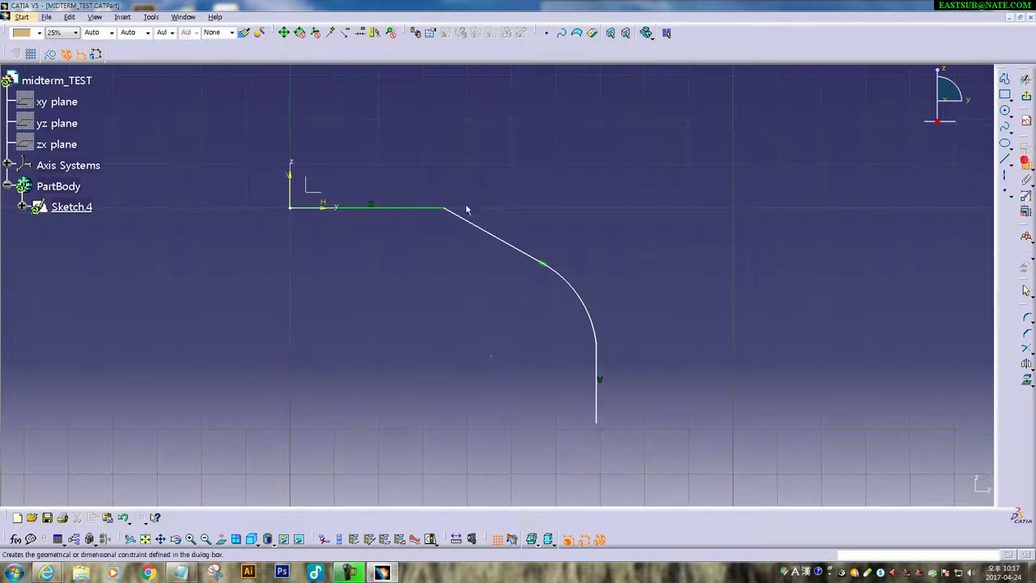
# Dimension the top line to 30 and the slanted line's angle to 35°
pyautogui.click(396, 208)
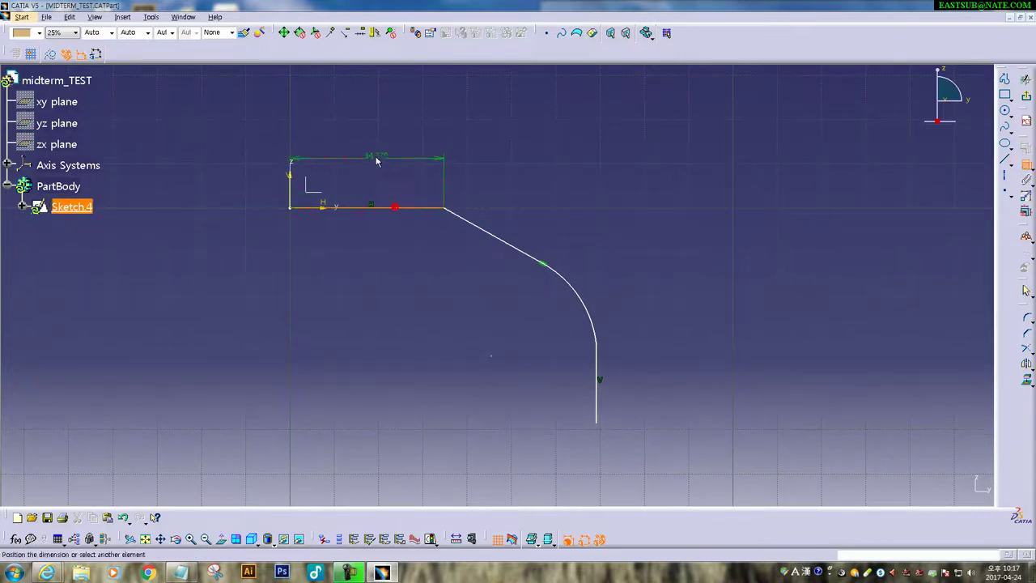
pyautogui.click(376, 160)
pyautogui.doubleClick(374, 157)
pyautogui.write('3')
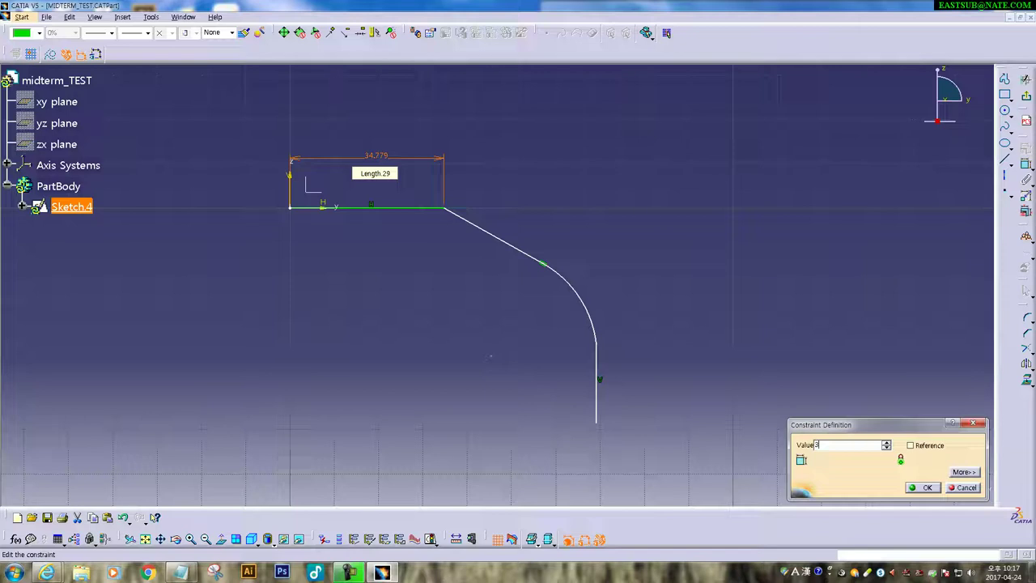
pyautogui.write('0')
pyautogui.press('Return')
pyautogui.click(1026, 167)
pyautogui.click(468, 234)
pyautogui.click(515, 225)
pyautogui.doubleClick(513, 229)
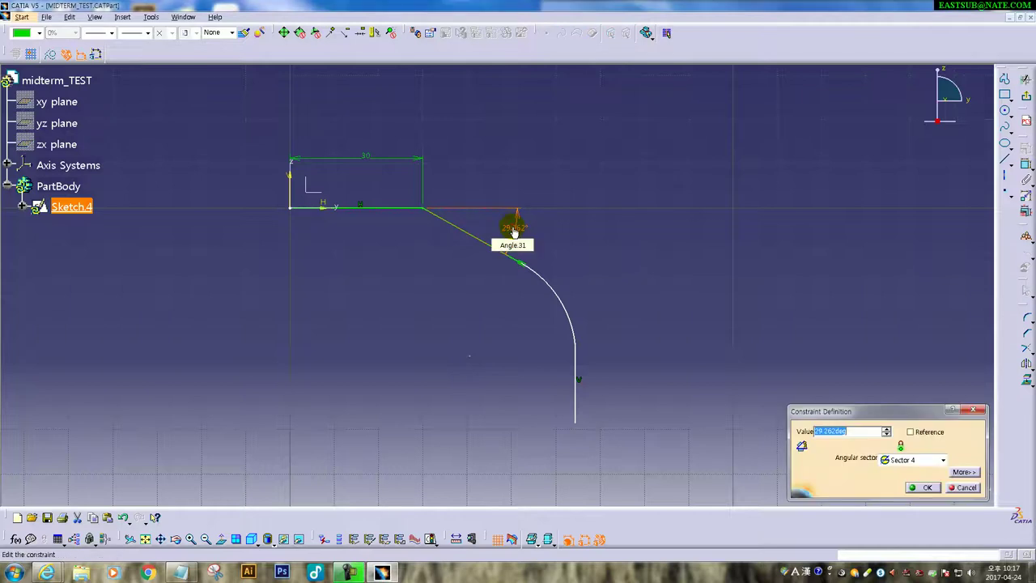
pyautogui.press('Return')
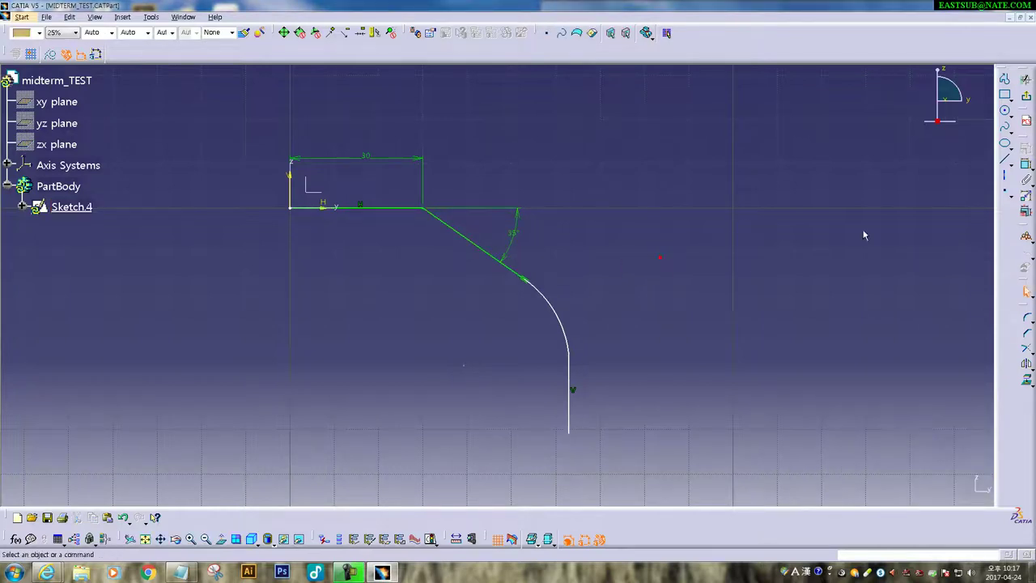
# Set the tangent arc's radius to 35
pyautogui.click(1023, 164)
pyautogui.moveTo(474, 321); pyautogui.dragTo(480, 306, button='middle')
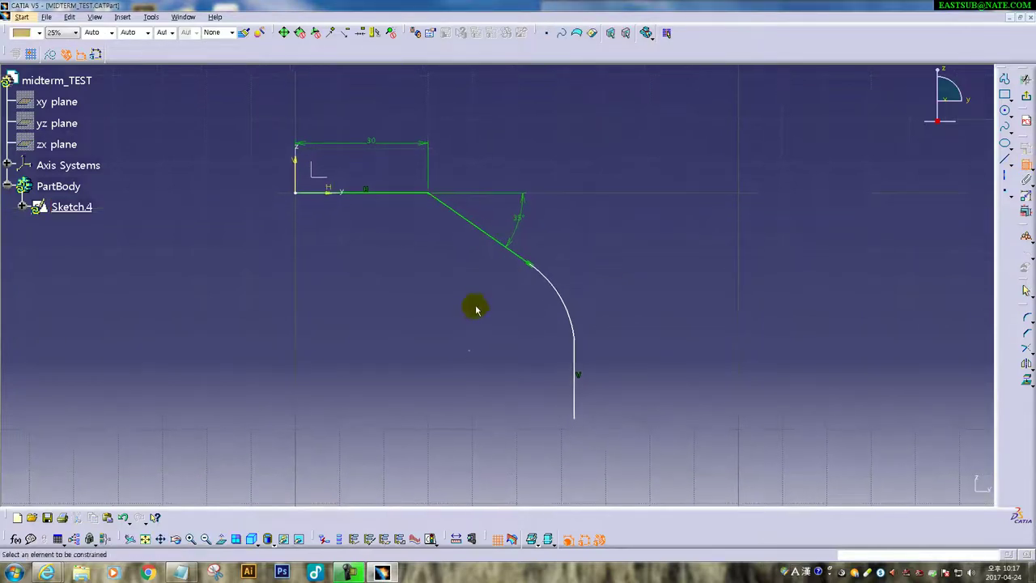
pyautogui.click(554, 299)
pyautogui.click(596, 278)
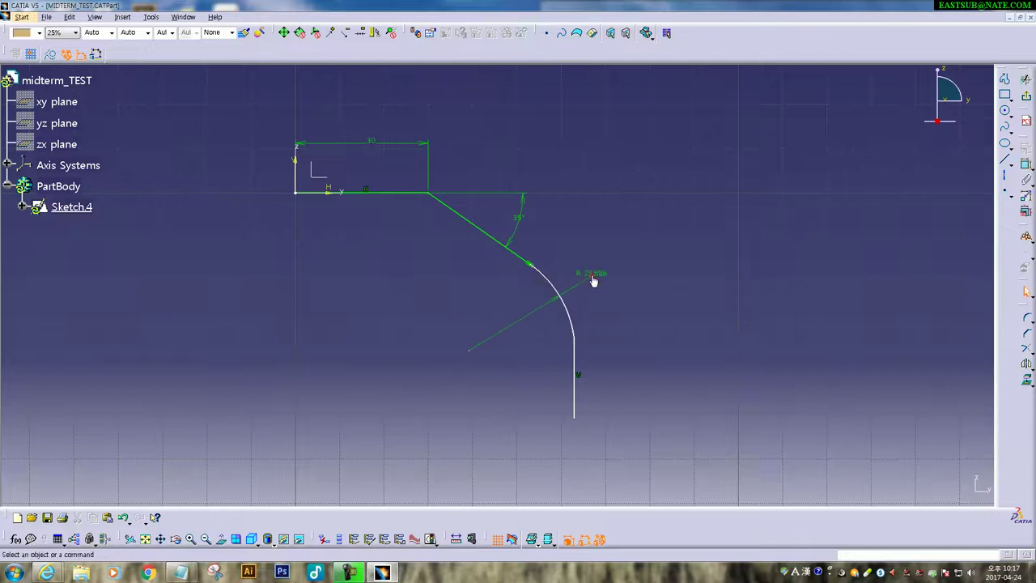
pyautogui.doubleClick(591, 274)
pyautogui.write('35')
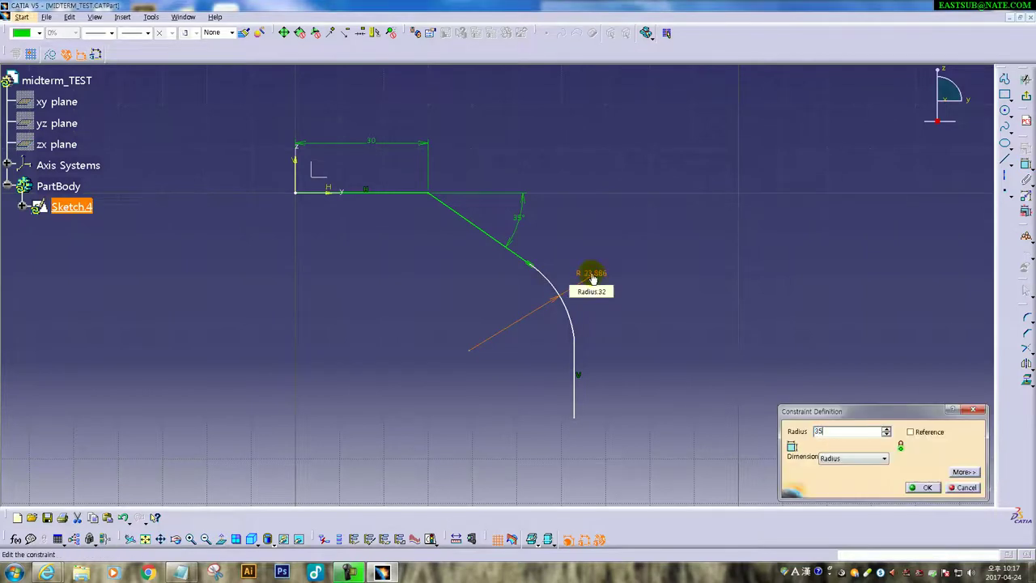
pyautogui.press('Return')
pyautogui.moveTo(477, 379)
pyautogui.mouseDown(button='middle')
pyautogui.moveTo(507, 310)
pyautogui.moveTo(673, 312)
pyautogui.mouseUp(button='middle')
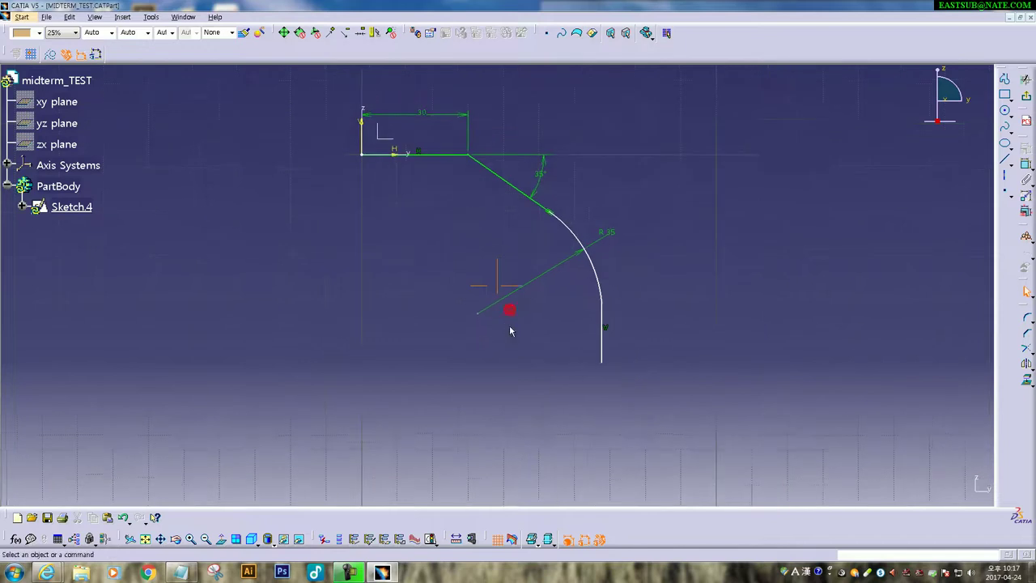
# Add a horizontal 25 offset dimension from the sketch origin to the arc centre
pyautogui.click(1026, 164)
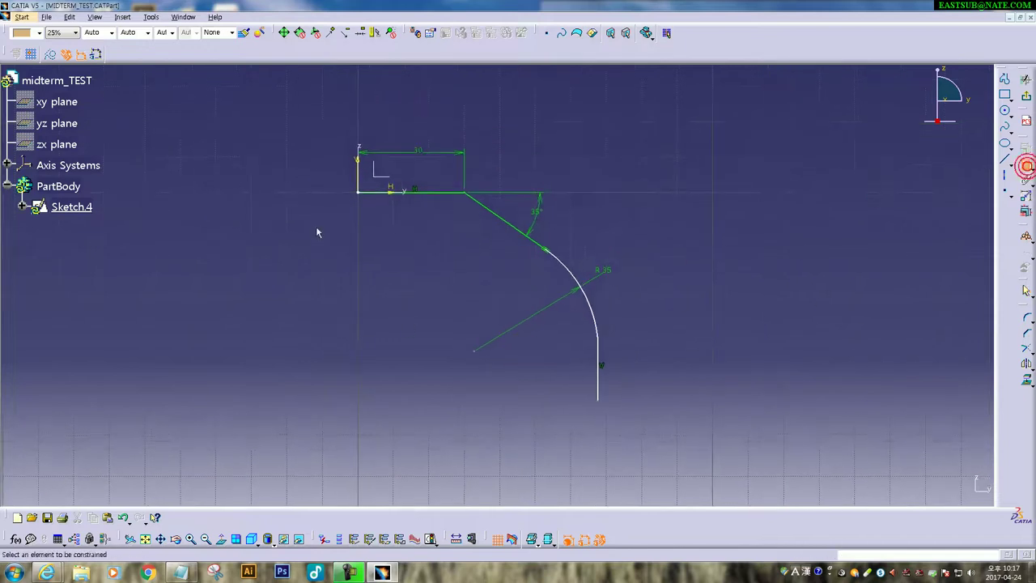
pyautogui.click(356, 196)
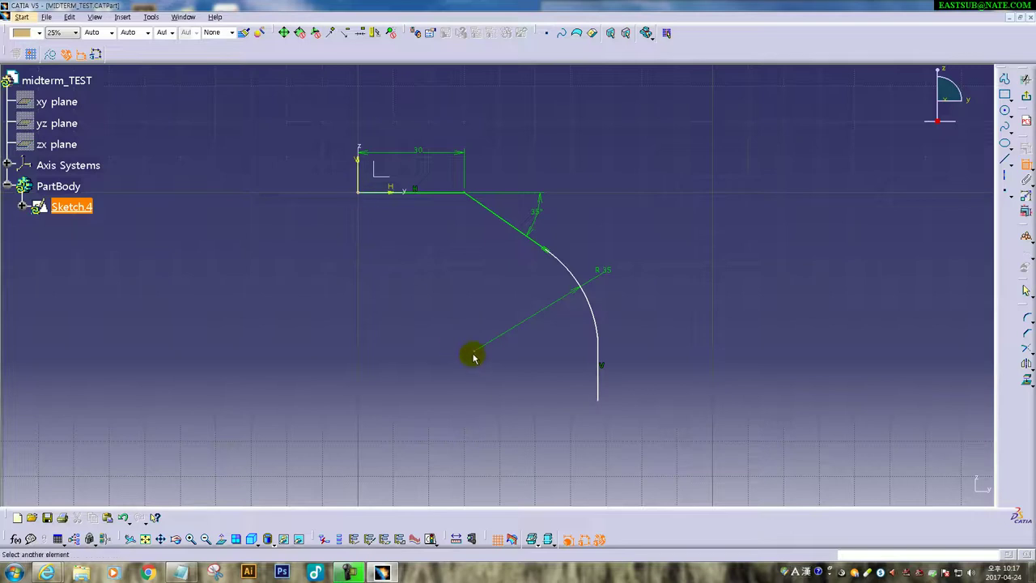
pyautogui.rightClick(394, 301)
pyautogui.click(456, 344)
pyautogui.click(404, 303)
pyautogui.doubleClick(403, 302)
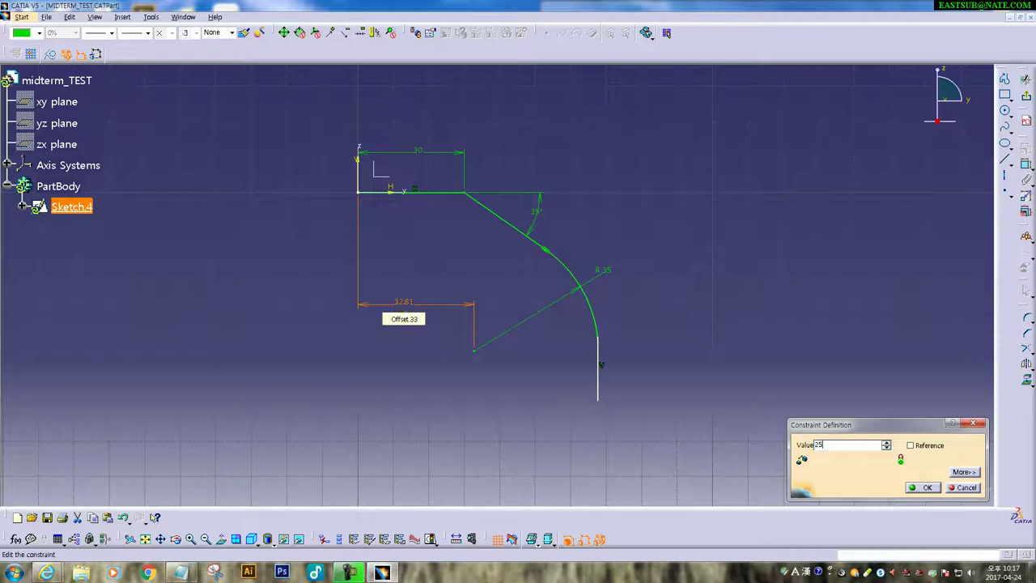
pyautogui.press('Return')
pyautogui.click(407, 346)
# Dimension the profile's overall width to 55
pyautogui.click(1025, 179)
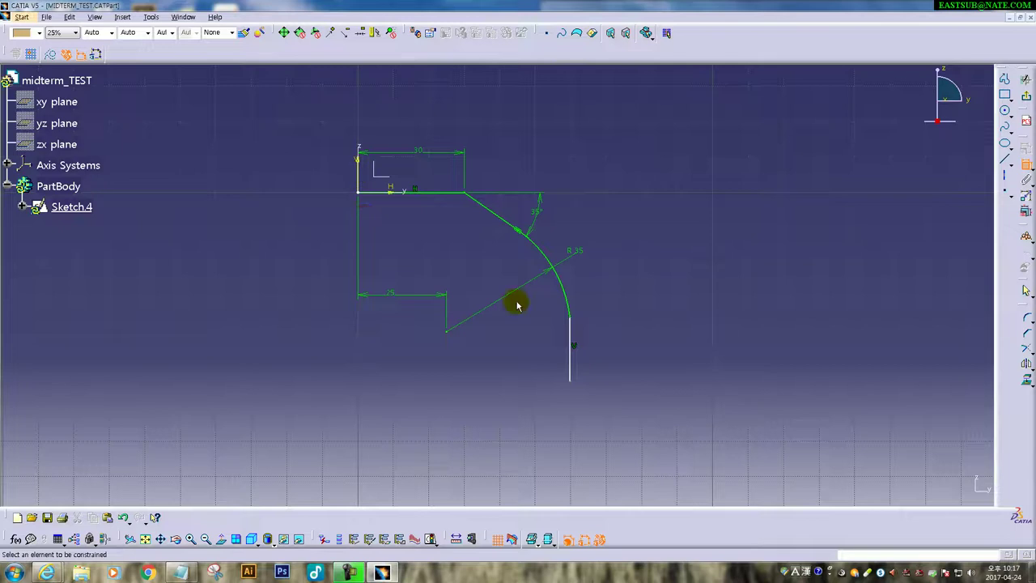
pyautogui.click(571, 344)
pyautogui.click(362, 199)
pyautogui.click(362, 198)
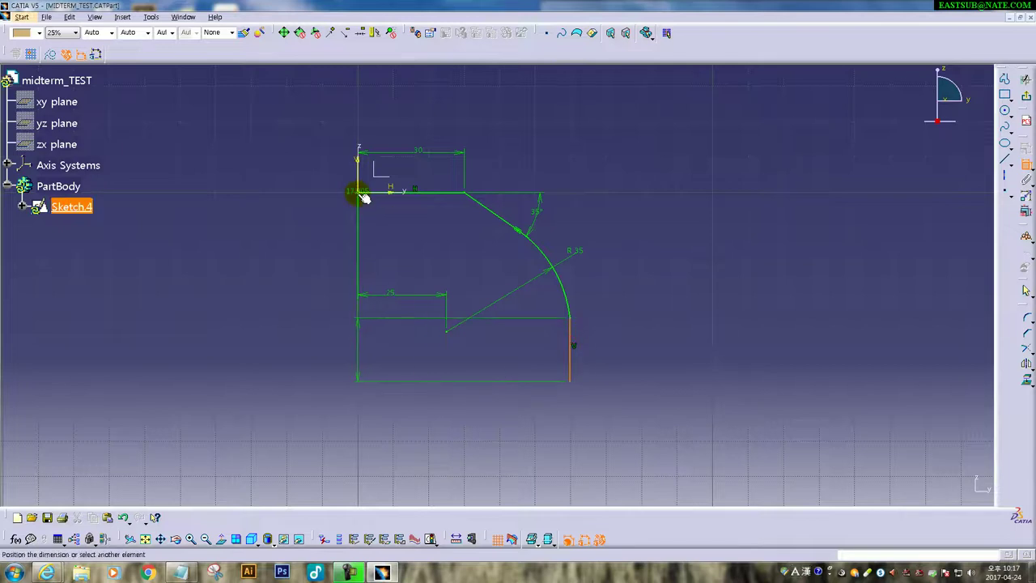
pyautogui.click(458, 405)
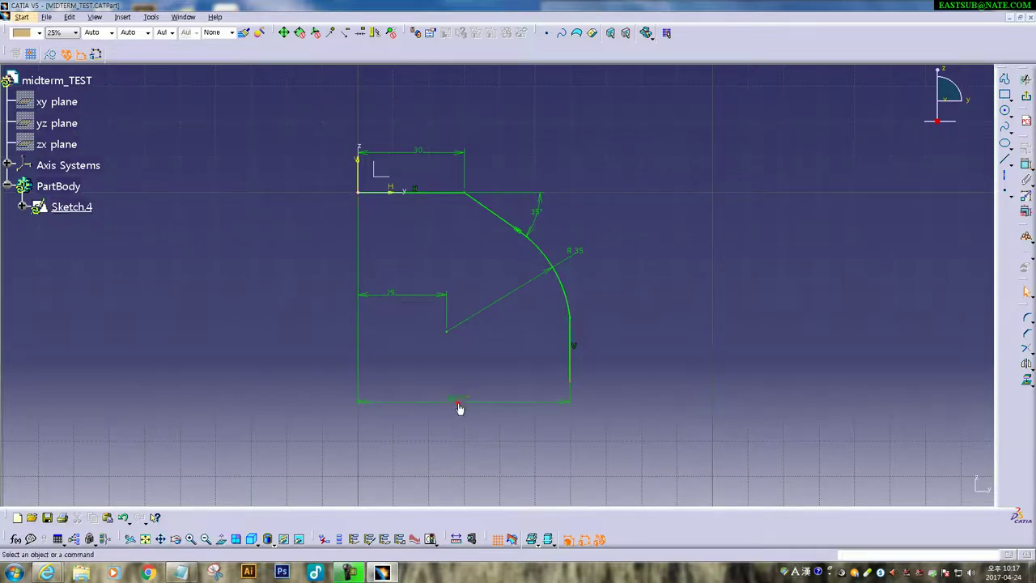
pyautogui.doubleClick(458, 401)
pyautogui.press('Return')
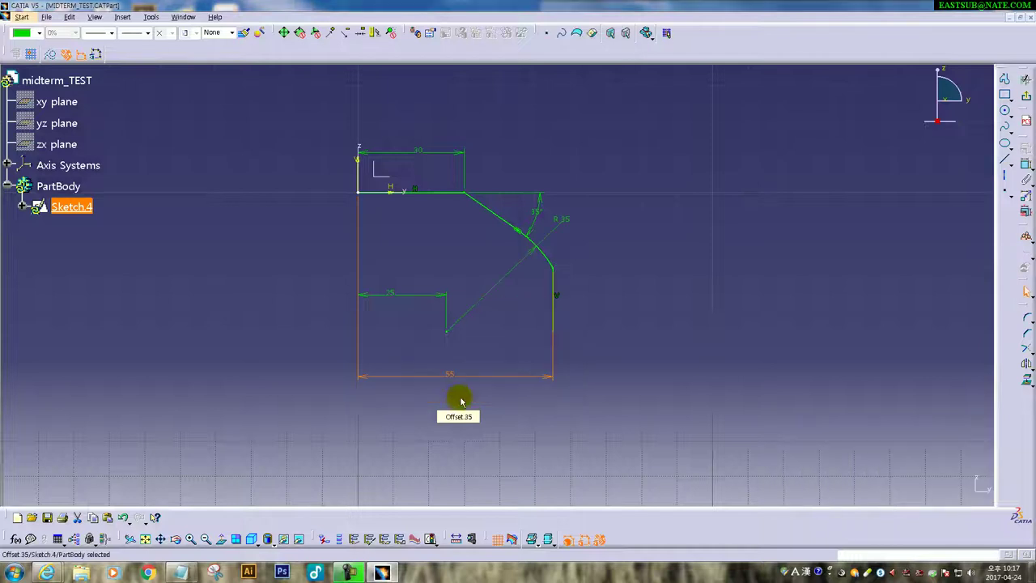
# Dimension the profile height from the horizontal axis to 45
pyautogui.click(392, 191)
pyautogui.click(557, 334)
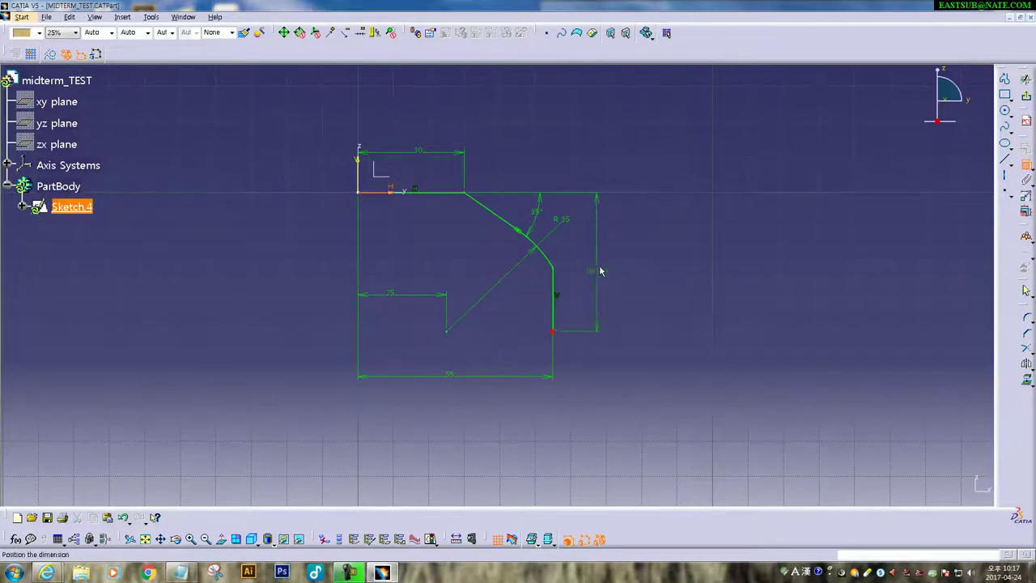
pyautogui.click(599, 261)
pyautogui.doubleClick(600, 266)
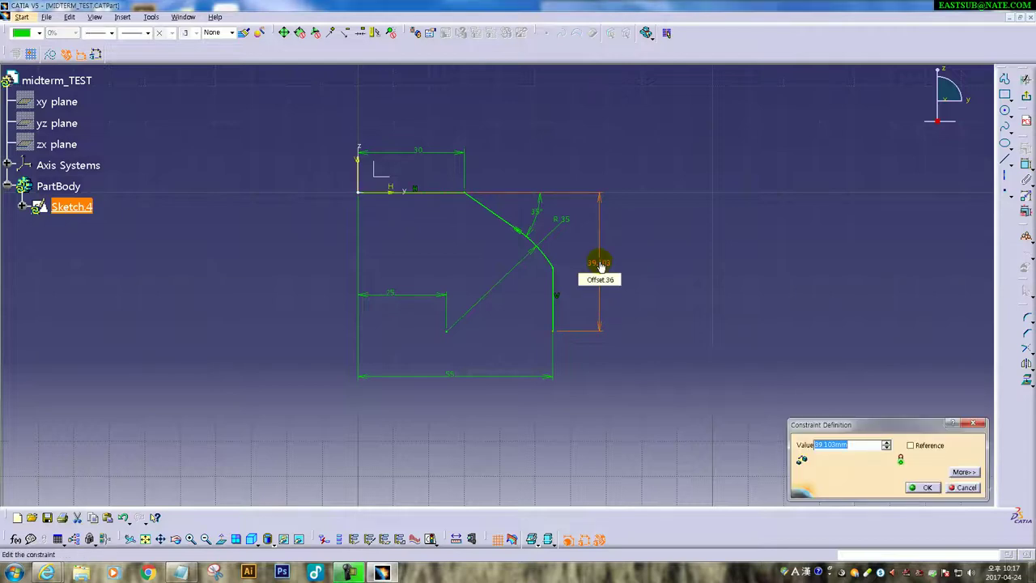
pyautogui.write('5')
pyautogui.press('Return')
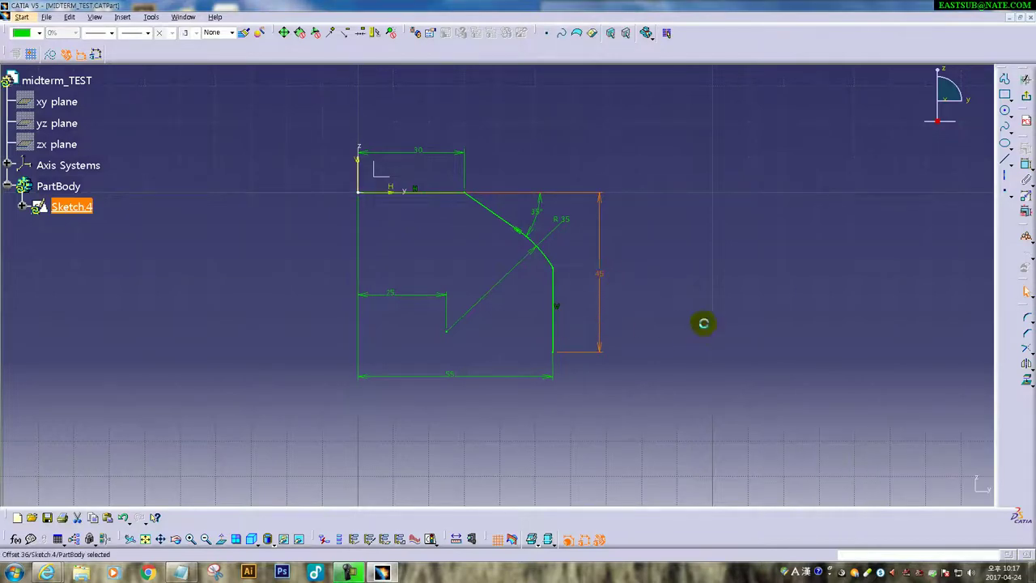
pyautogui.click(705, 321)
# Extrude Sketch.4 into a 40mm surface, mirrored in both directions, as Extrude.4
pyautogui.click(1026, 79)
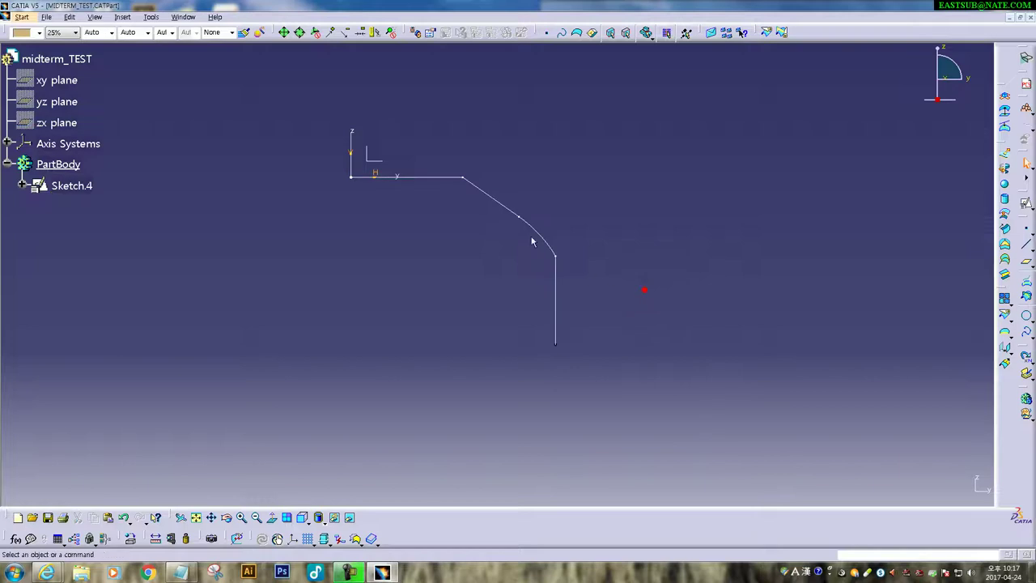
pyautogui.moveTo(531, 238); pyautogui.dragTo(397, 313, button='middle')
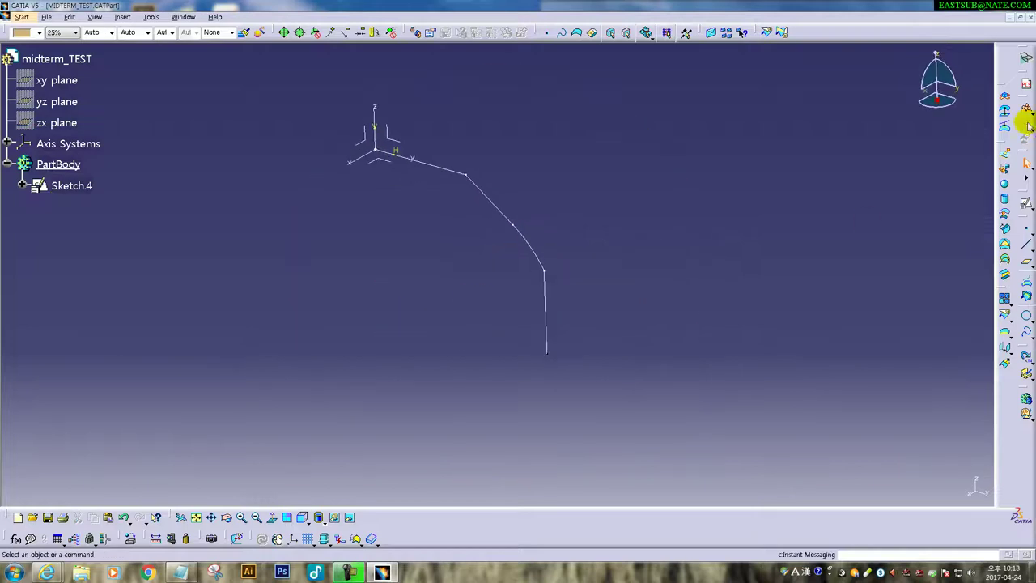
pyautogui.click(1005, 161)
pyautogui.click(502, 213)
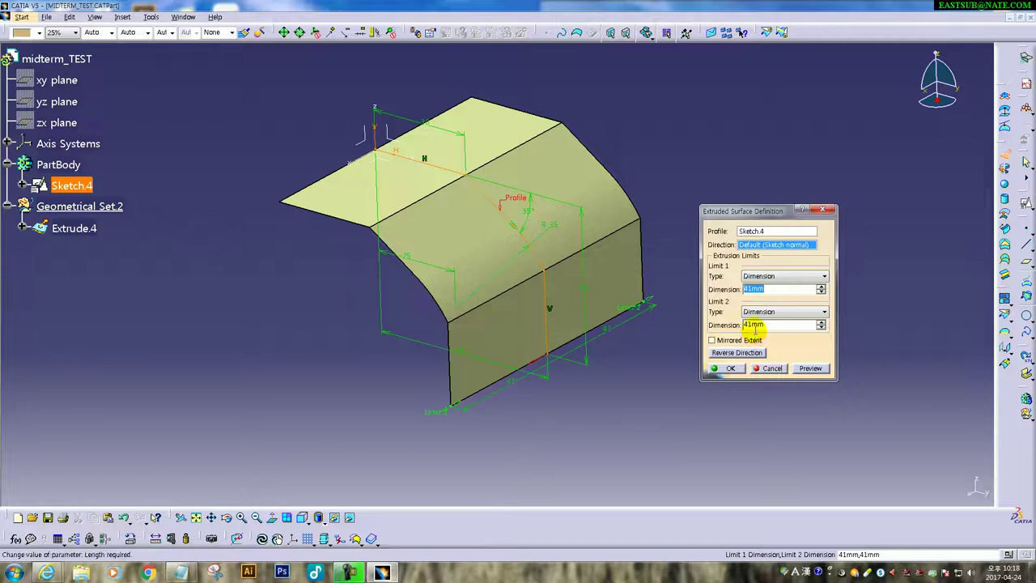
pyautogui.click(711, 340)
pyautogui.click(774, 289)
pyautogui.write('4')
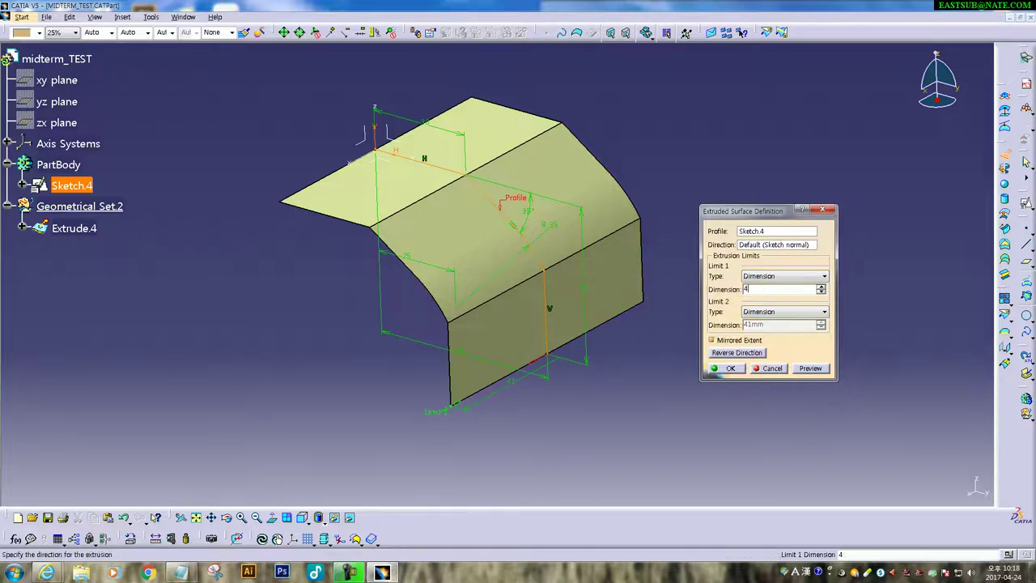
pyautogui.click(723, 369)
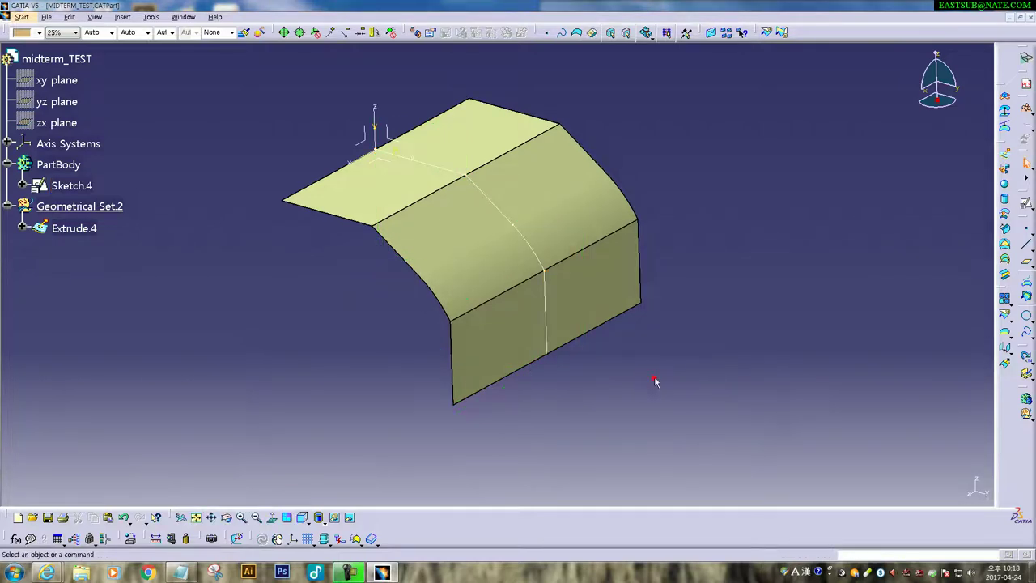
# In Front view, create a positioned sketch on the ZX plane with the part dimmed behind it
pyautogui.click(309, 517)
pyautogui.click(316, 505)
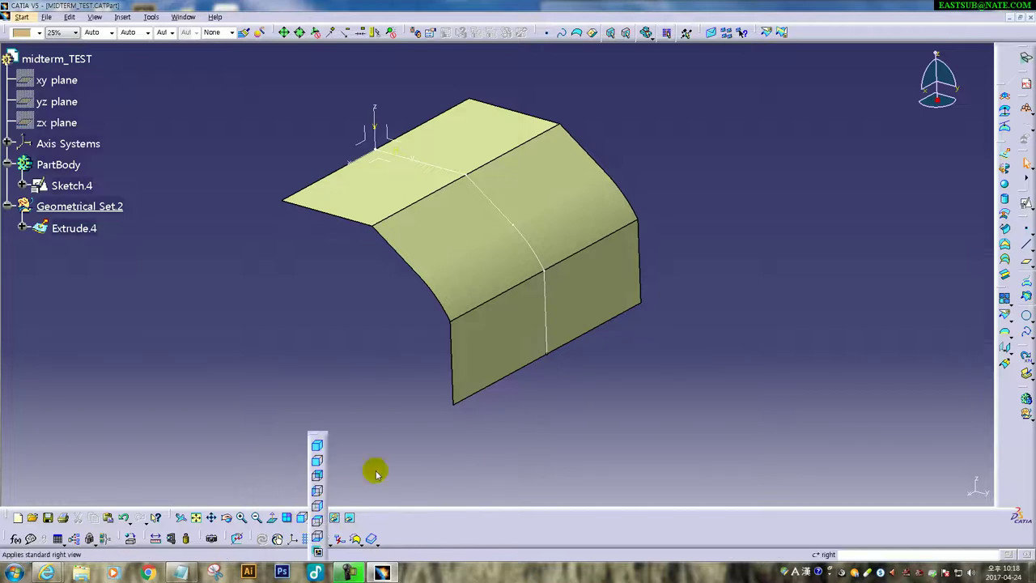
pyautogui.click(481, 160)
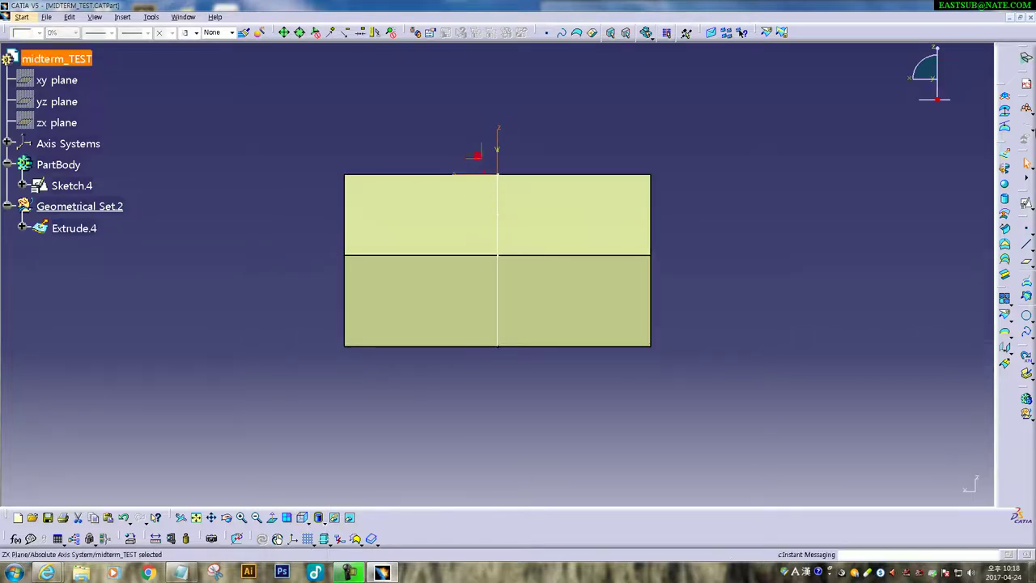
pyautogui.click(1026, 203)
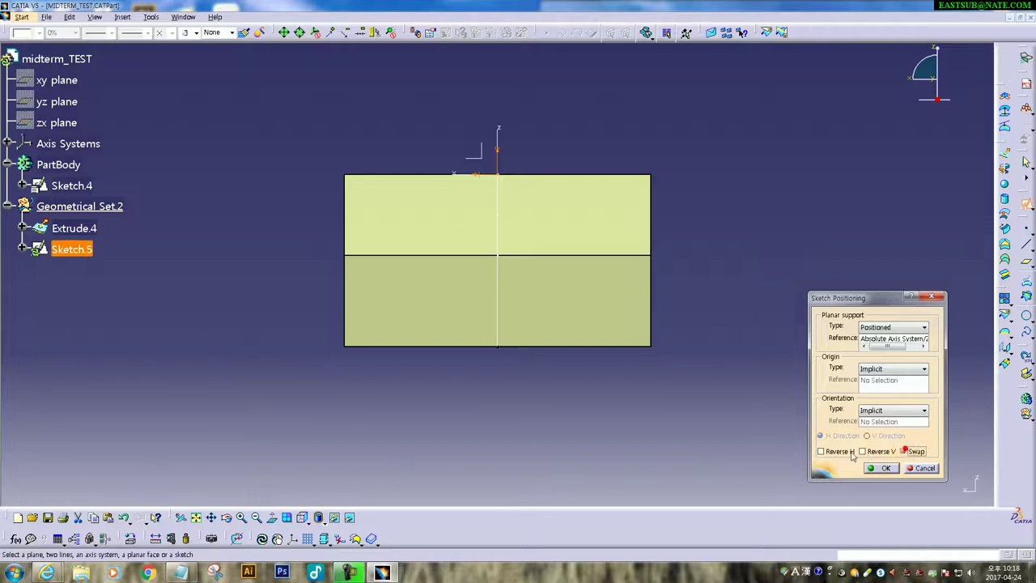
pyautogui.click(874, 468)
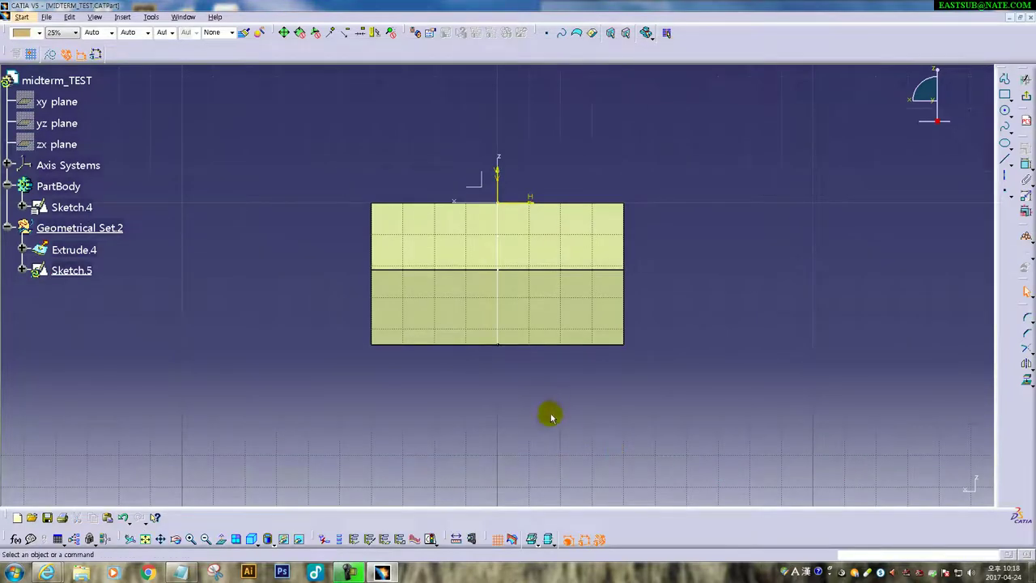
pyautogui.click(547, 539)
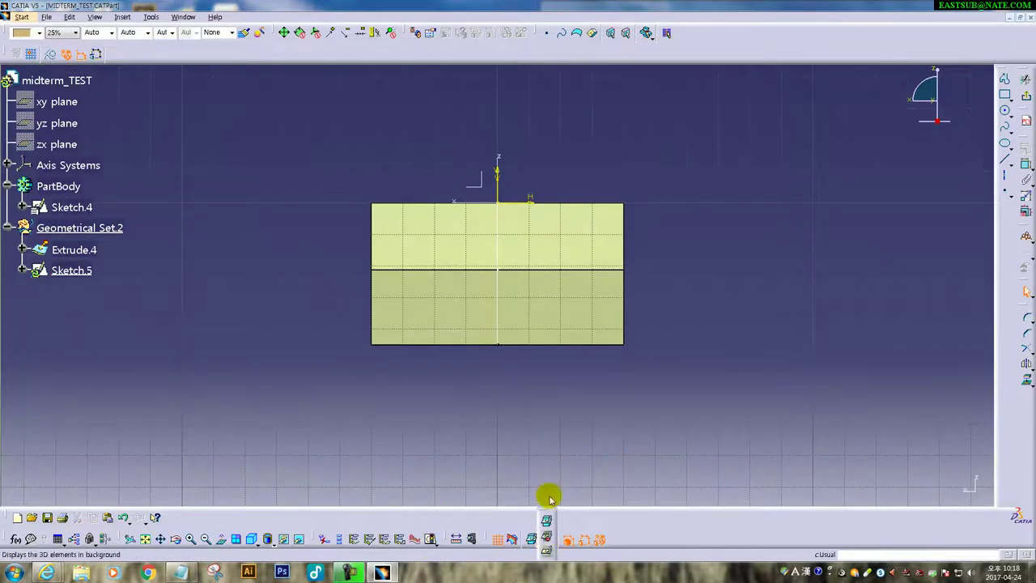
pyautogui.click(550, 494)
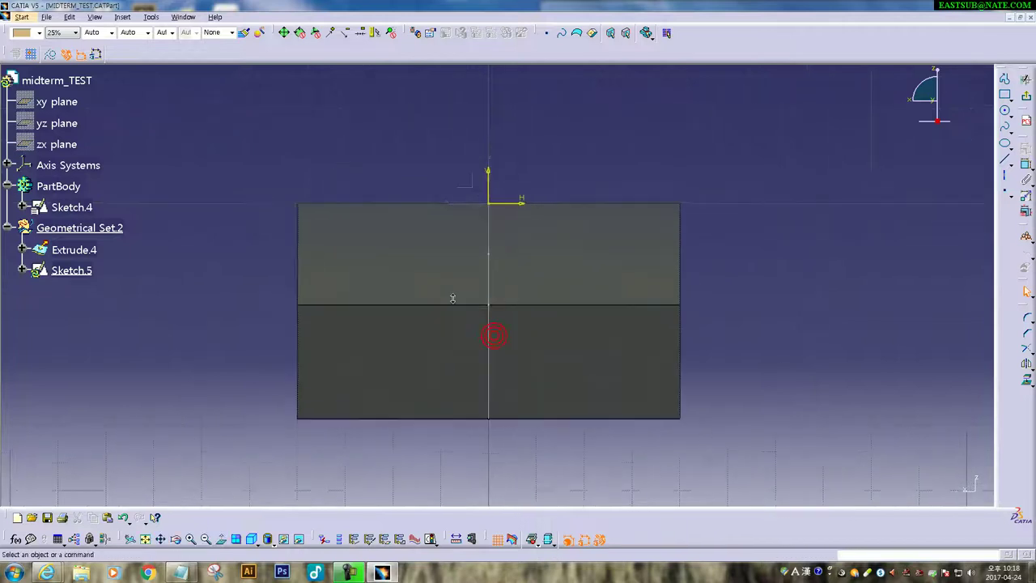
pyautogui.moveTo(494, 340); pyautogui.dragTo(493, 335, button='middle')
# Draw a line–tangent arc–line U profile between the part's top edge points
pyautogui.click(1011, 81)
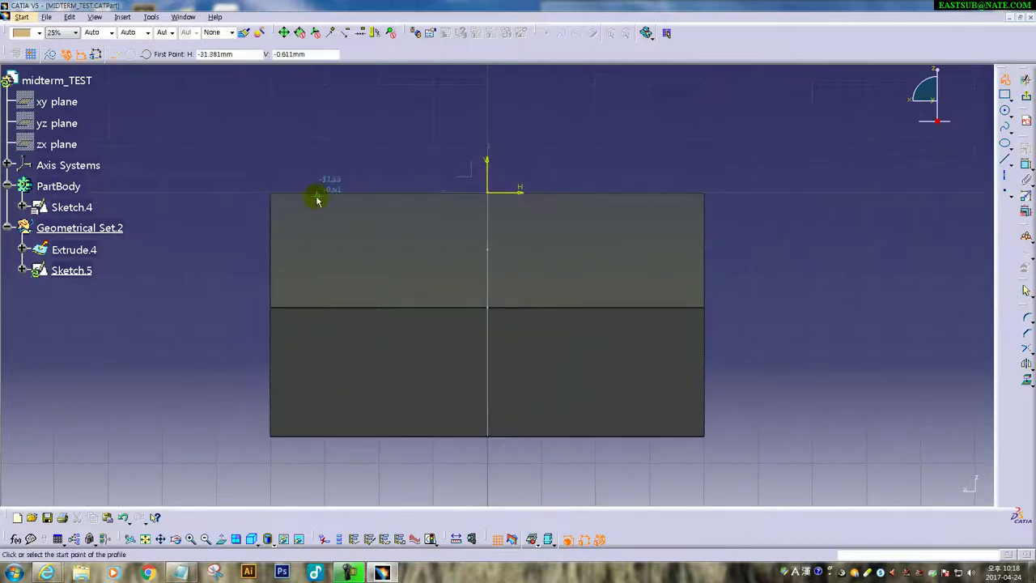
pyautogui.click(351, 192)
pyautogui.moveTo(412, 280); pyautogui.dragTo(553, 288)
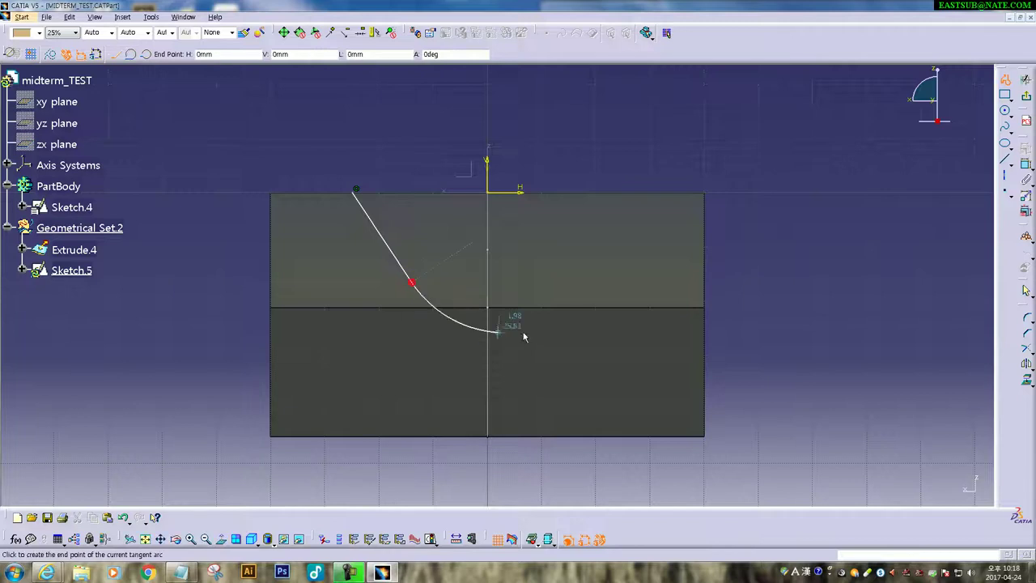
pyautogui.click(553, 287)
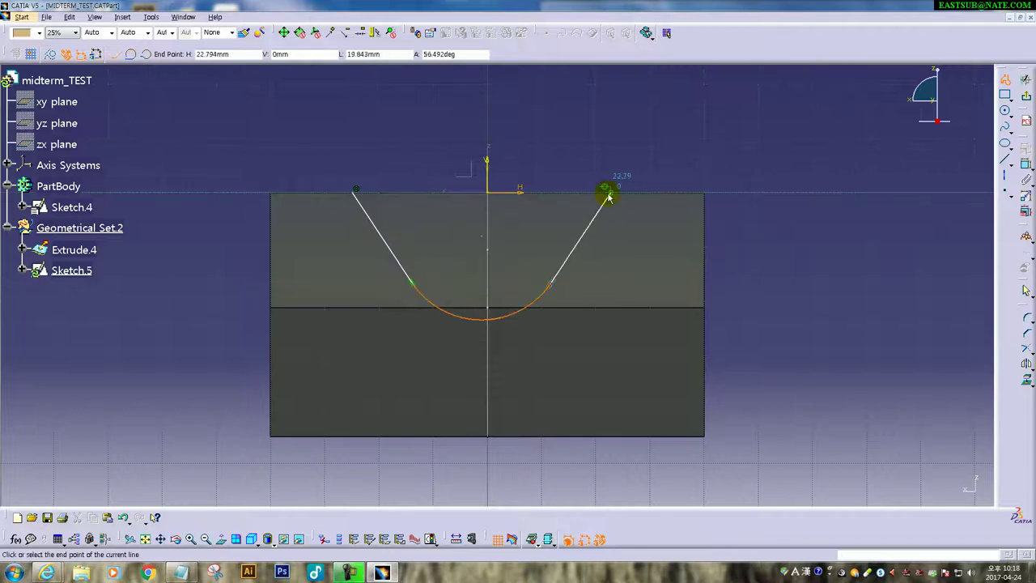
pyautogui.doubleClick(610, 195)
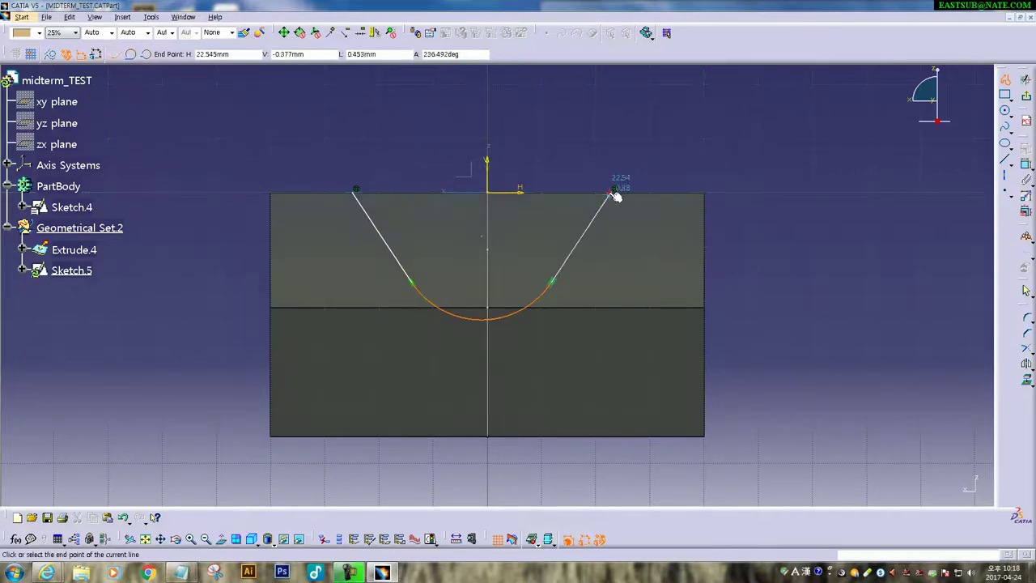
# Constrain the two profile lines symmetric about the vertical axis
pyautogui.click(1025, 165)
pyautogui.click(567, 252)
pyautogui.click(382, 235)
pyautogui.rightClick(445, 172)
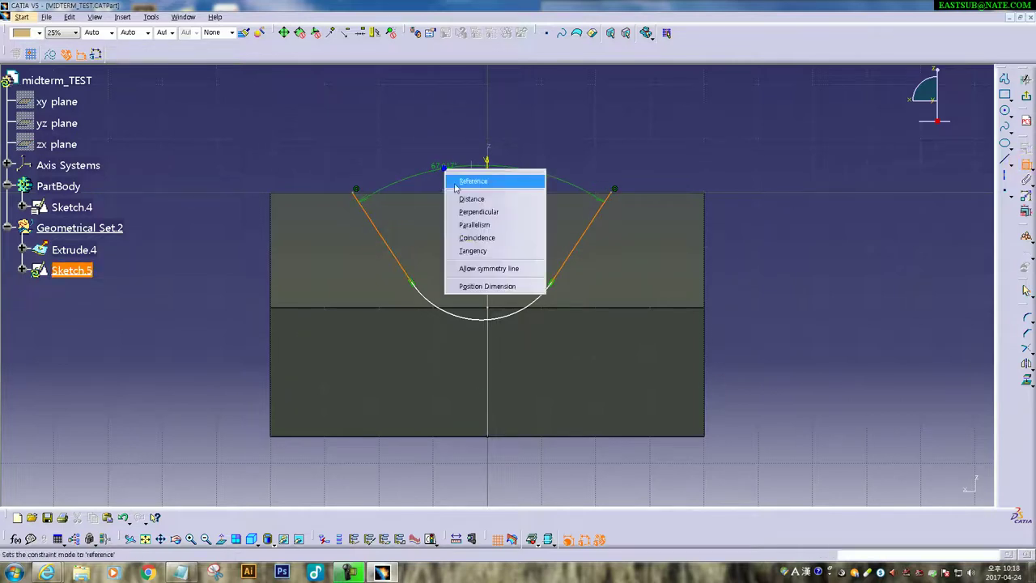
pyautogui.click(469, 268)
pyautogui.click(487, 169)
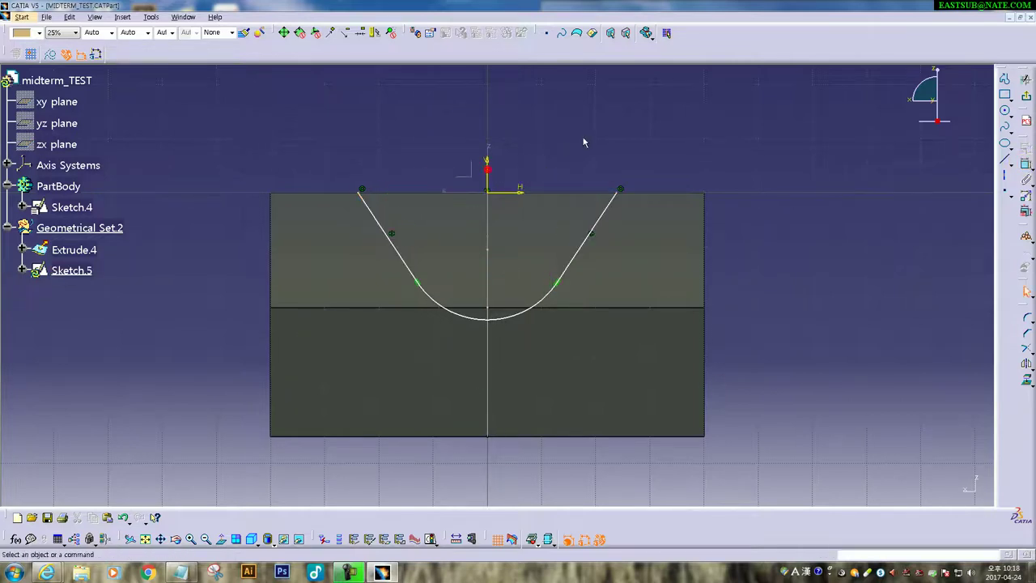
# Set the U profile's arc radius to 20
pyautogui.click(532, 309)
pyautogui.click(547, 335)
pyautogui.doubleClick(547, 335)
pyautogui.write('20')
pyautogui.press('Return')
pyautogui.click(777, 279)
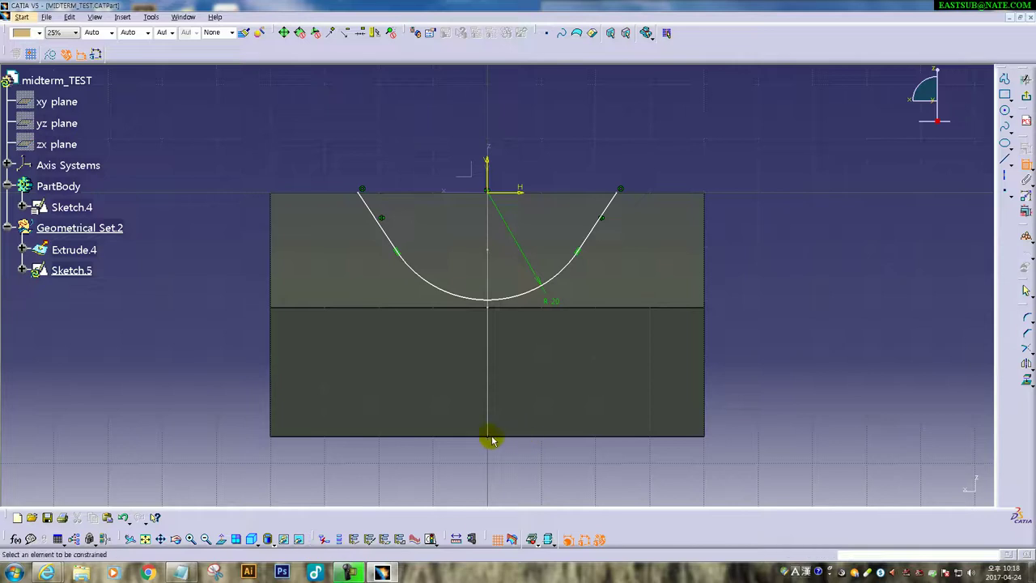
# Show the part normally again and set the arc's offset from the bottom edge to 25
pyautogui.click(547, 540)
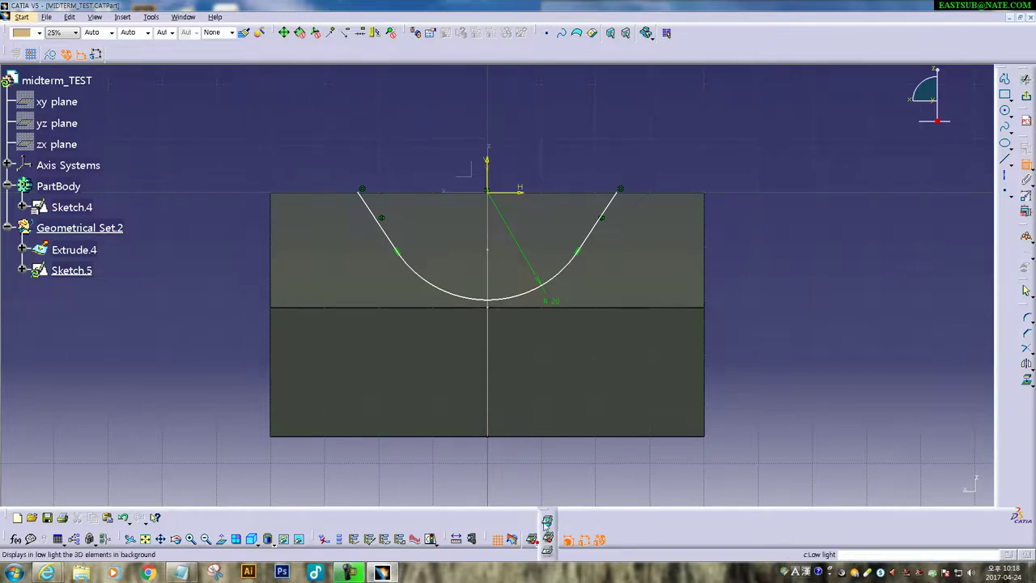
pyautogui.click(547, 522)
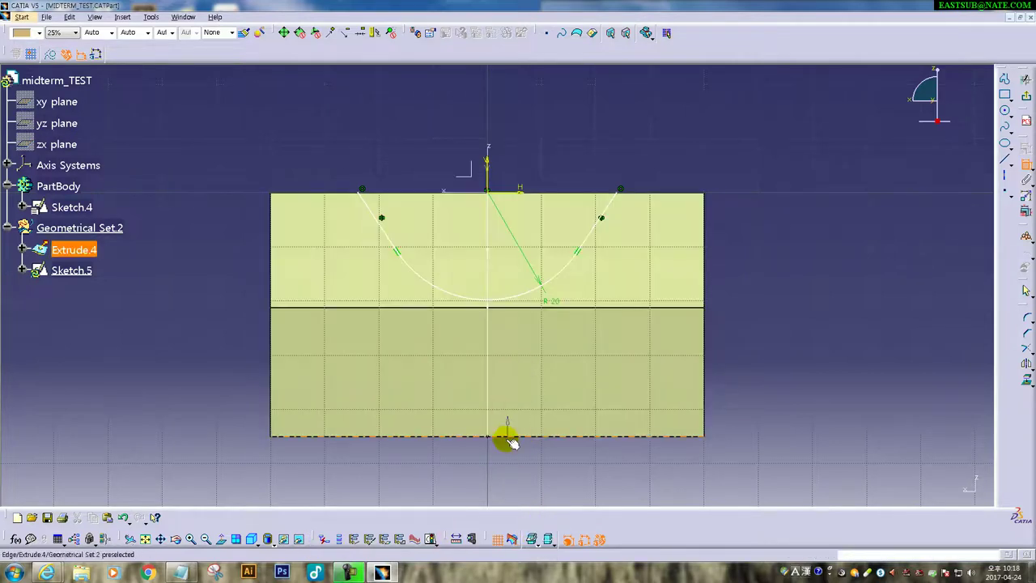
pyautogui.click(492, 301)
pyautogui.click(205, 368)
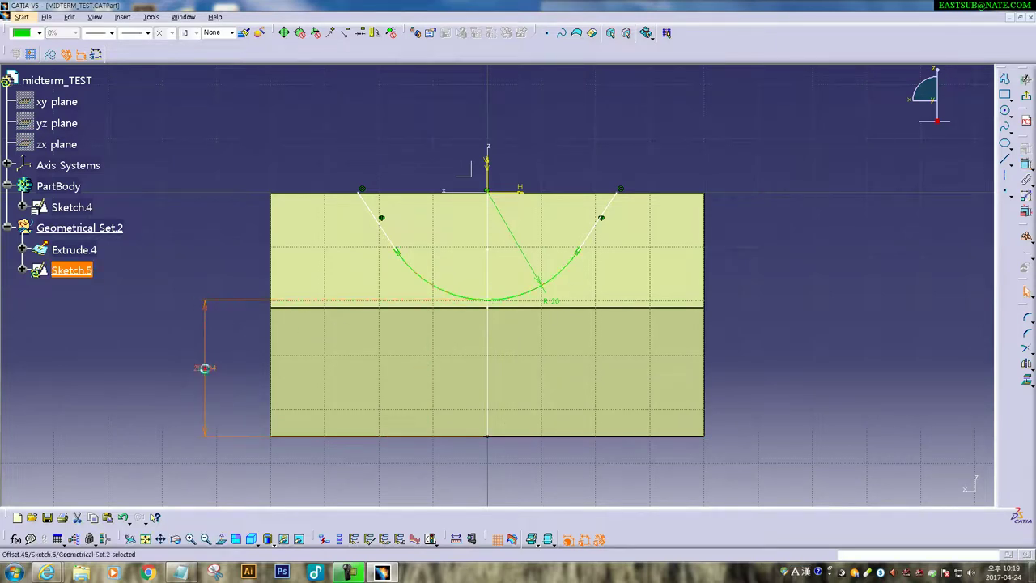
pyautogui.doubleClick(204, 368)
pyautogui.write('25')
pyautogui.press('Return')
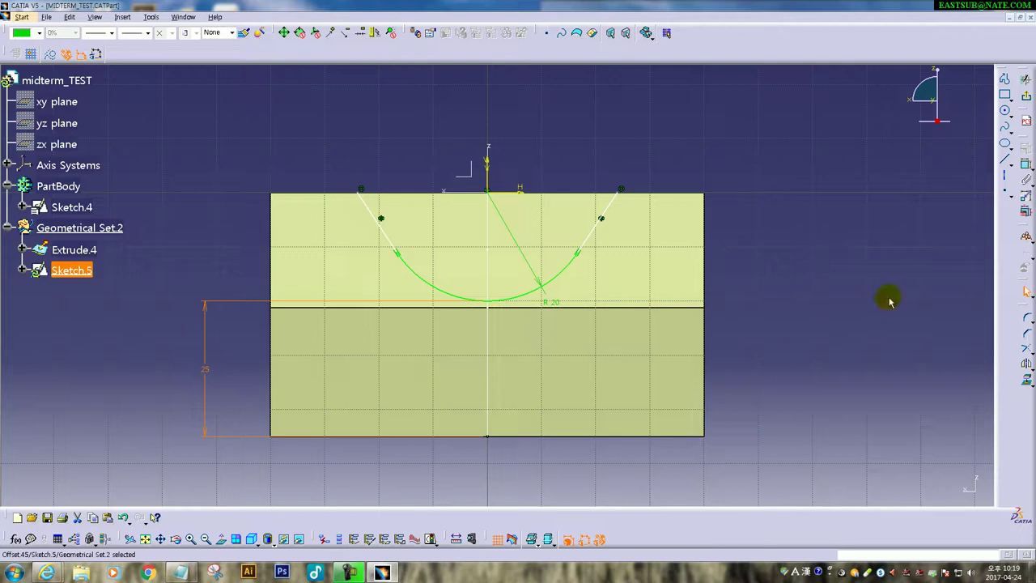
pyautogui.click(888, 299)
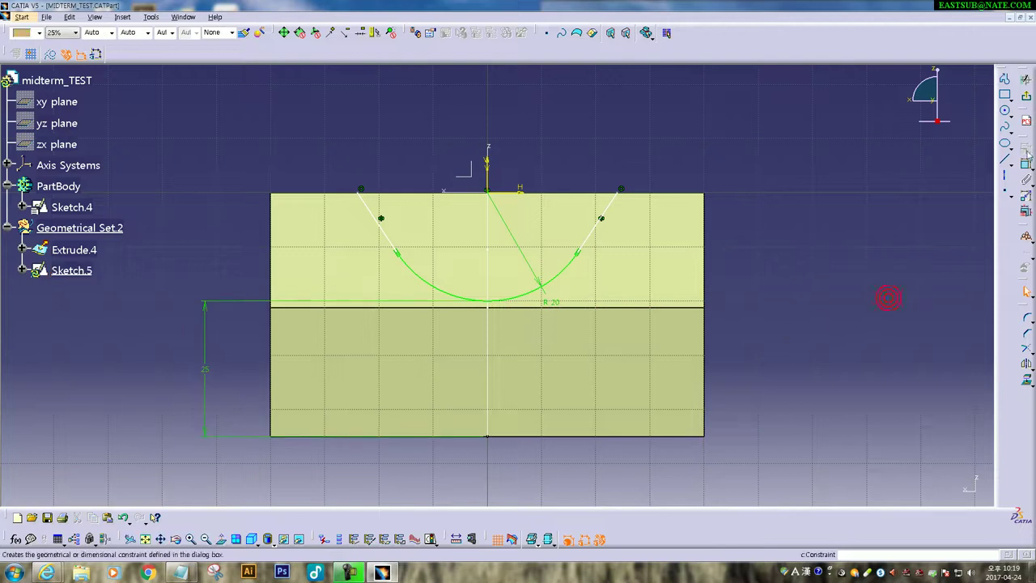
# Dimension the profile's end 15 from the part's right edge
pyautogui.click(706, 238)
pyautogui.click(620, 191)
pyautogui.click(663, 144)
pyautogui.doubleClick(662, 143)
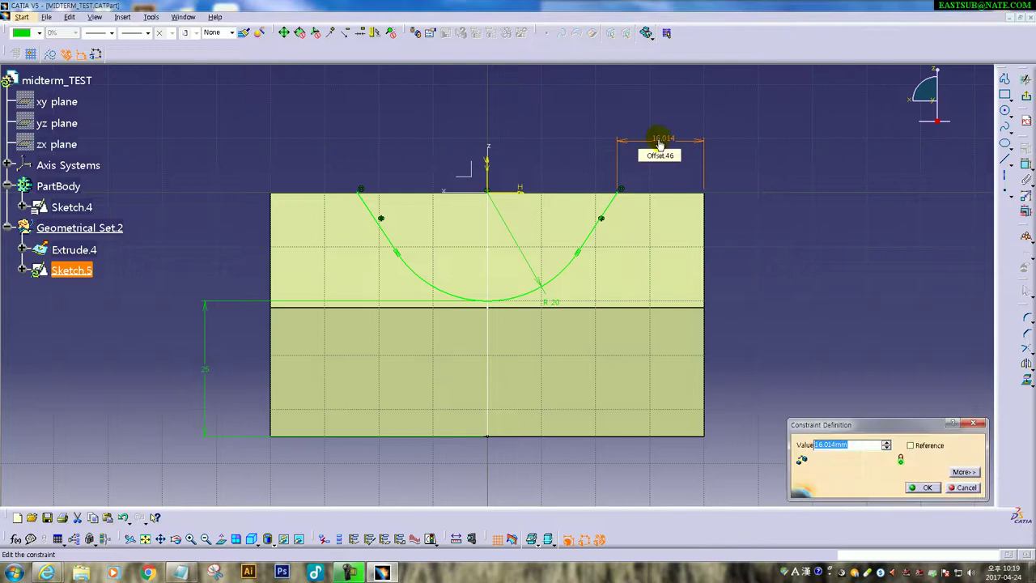
pyautogui.write('15')
pyautogui.press('Return')
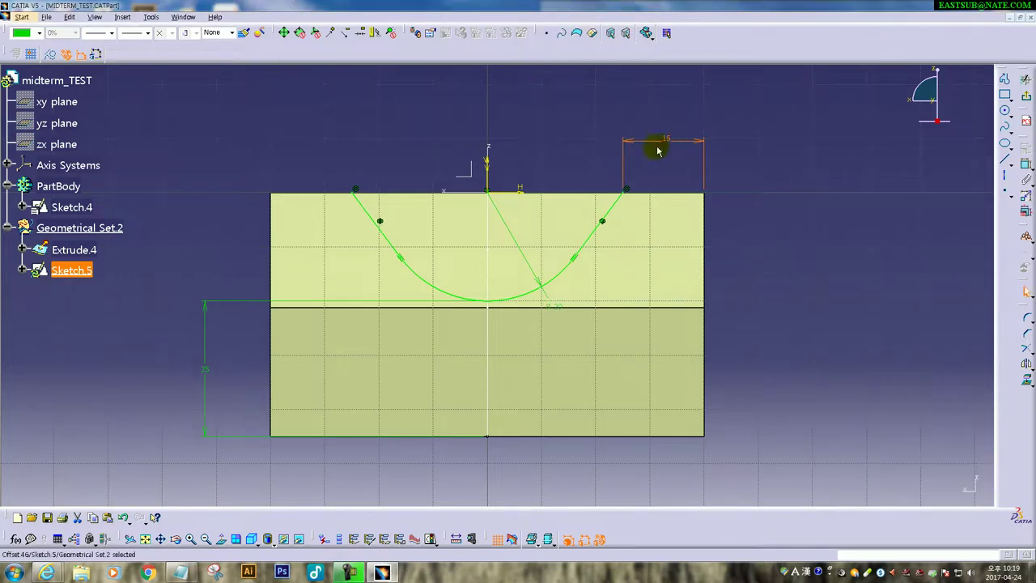
# Extrude Sketch.5 with Limit 2 at 0mm and Limit 1 up to Extrude.4
pyautogui.click(1027, 99)
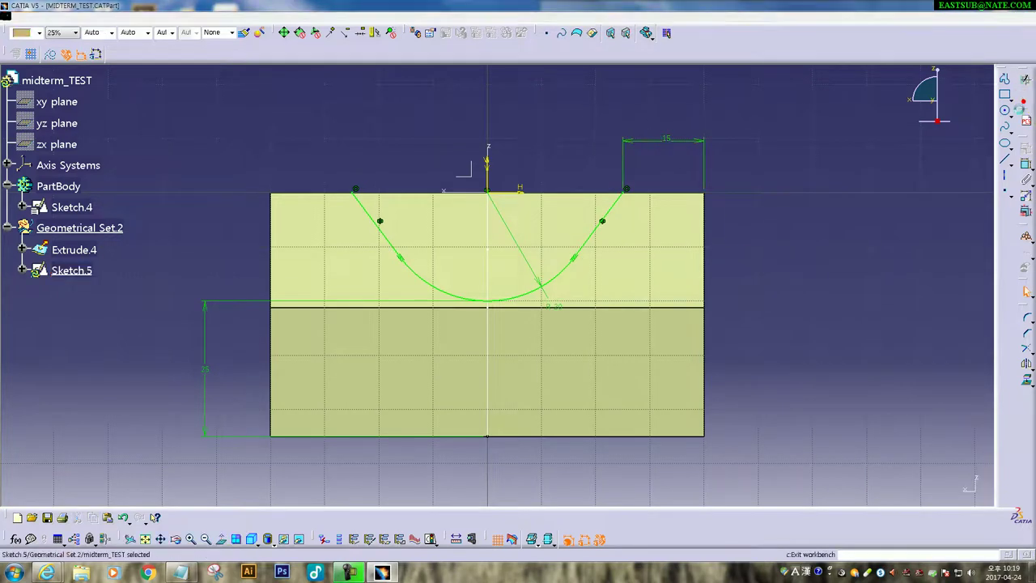
pyautogui.moveTo(548, 294)
pyautogui.mouseDown(button='middle')
pyautogui.moveTo(530, 354)
pyautogui.moveTo(590, 360)
pyautogui.moveTo(539, 328)
pyautogui.mouseUp(button='middle')
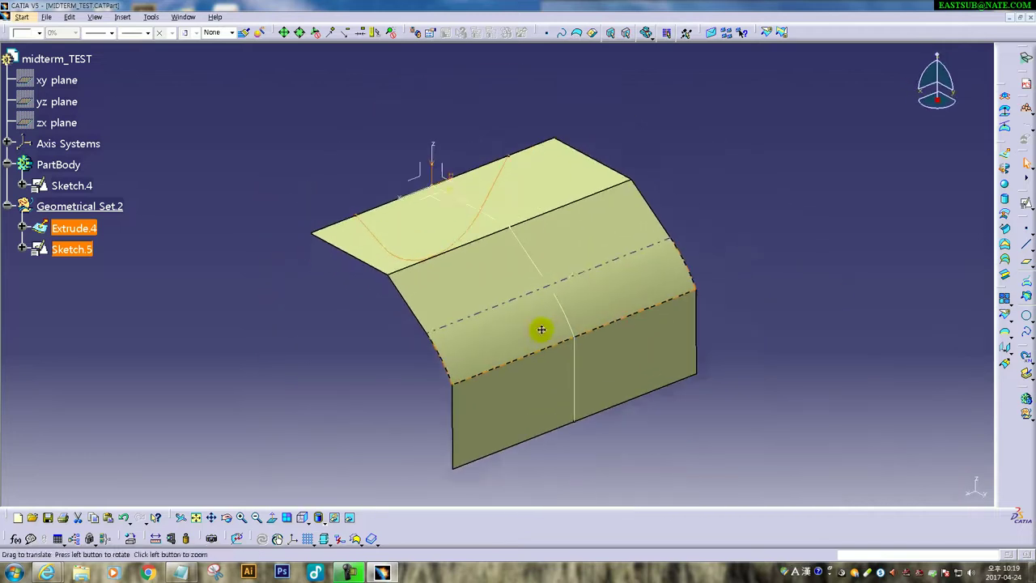
pyautogui.click(1005, 158)
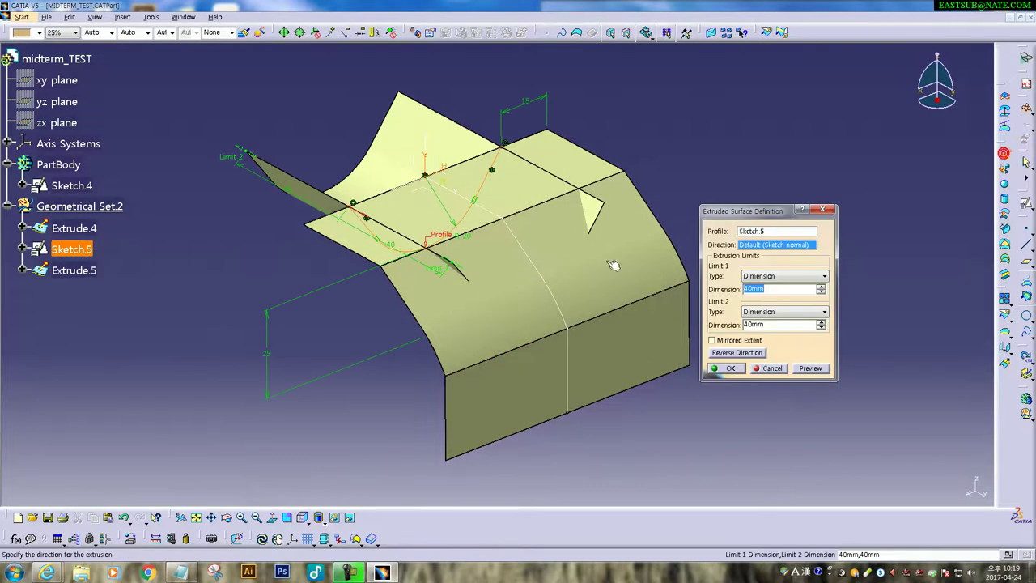
pyautogui.doubleClick(775, 323)
pyautogui.write('0')
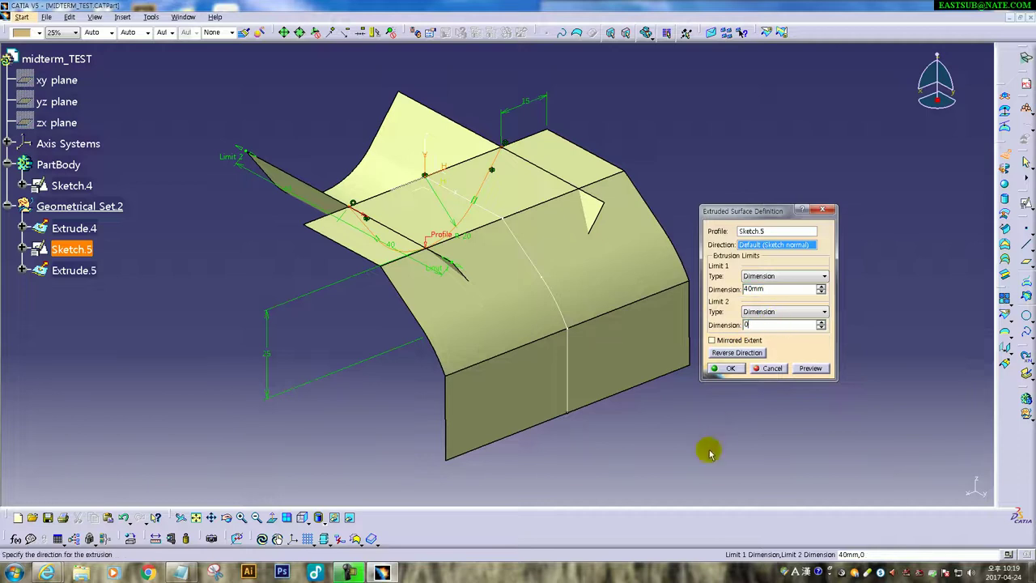
pyautogui.press('Return')
pyautogui.moveTo(596, 301); pyautogui.dragTo(523, 287, button='middle')
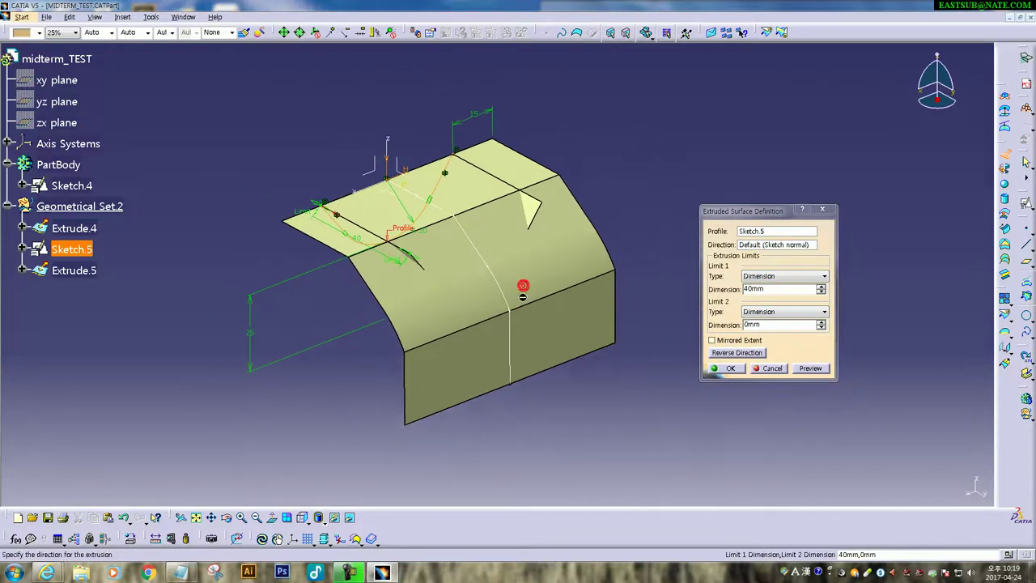
pyautogui.click(764, 295)
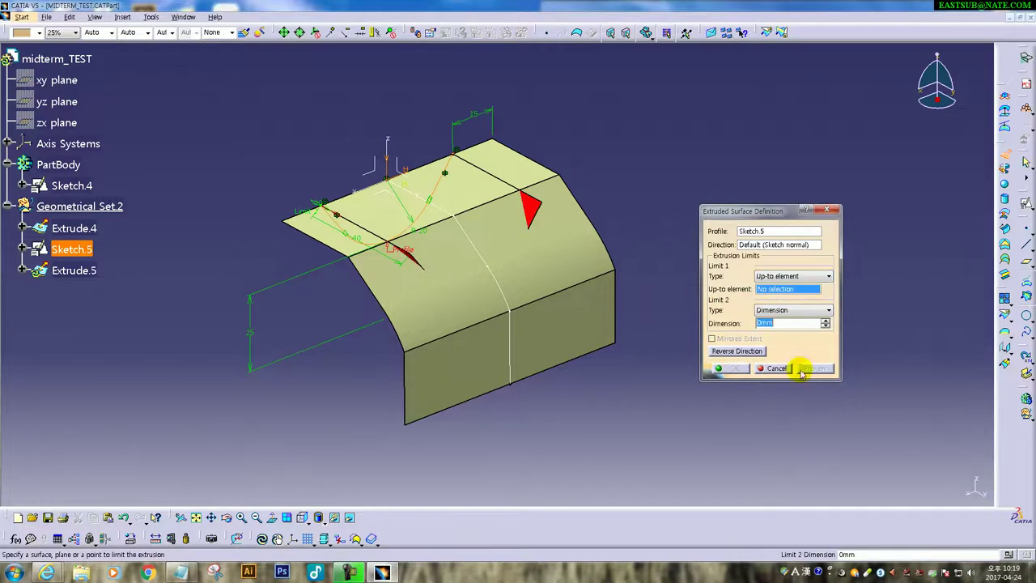
pyautogui.click(783, 276)
pyautogui.click(776, 277)
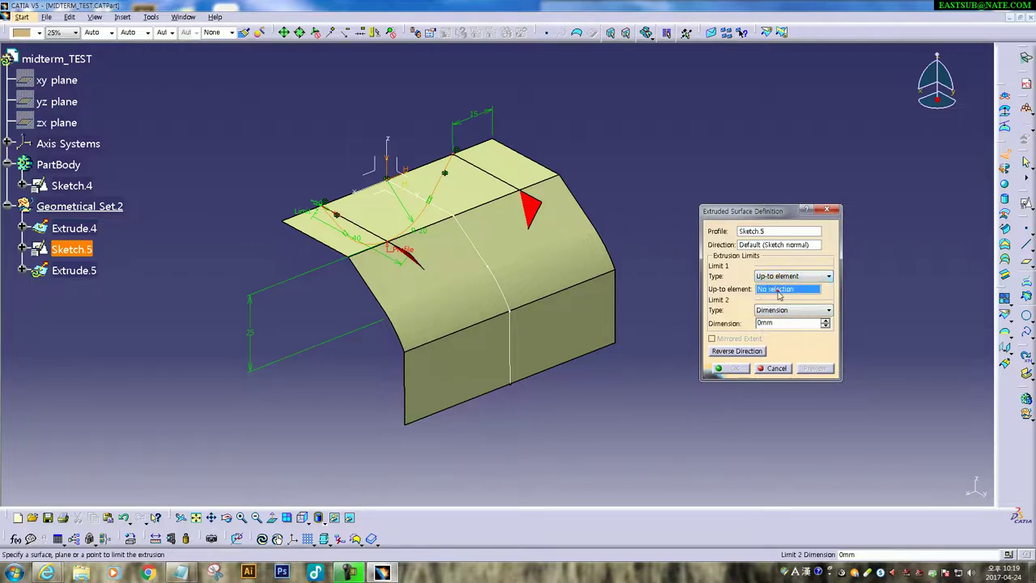
pyautogui.click(476, 343)
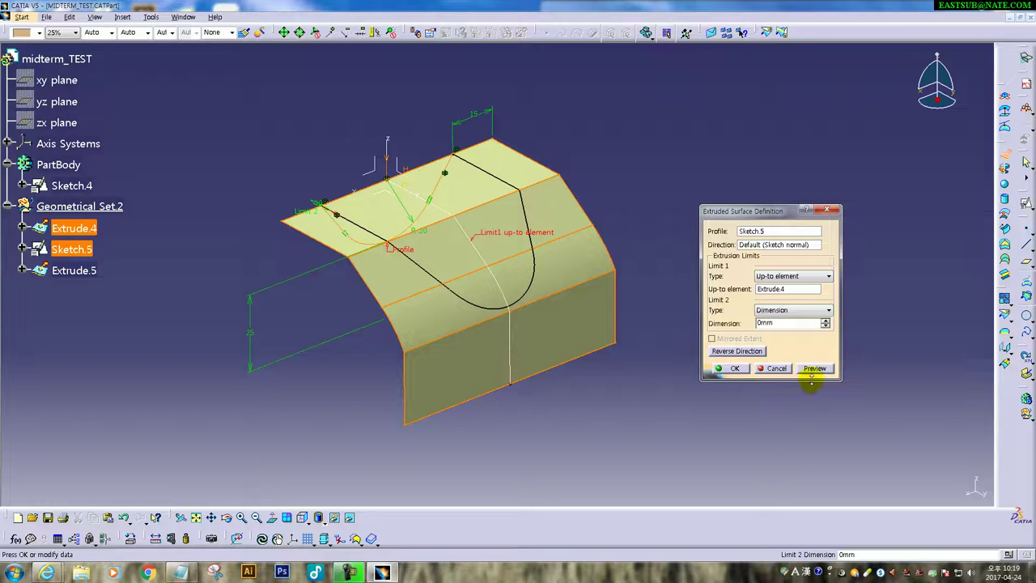
pyautogui.click(725, 368)
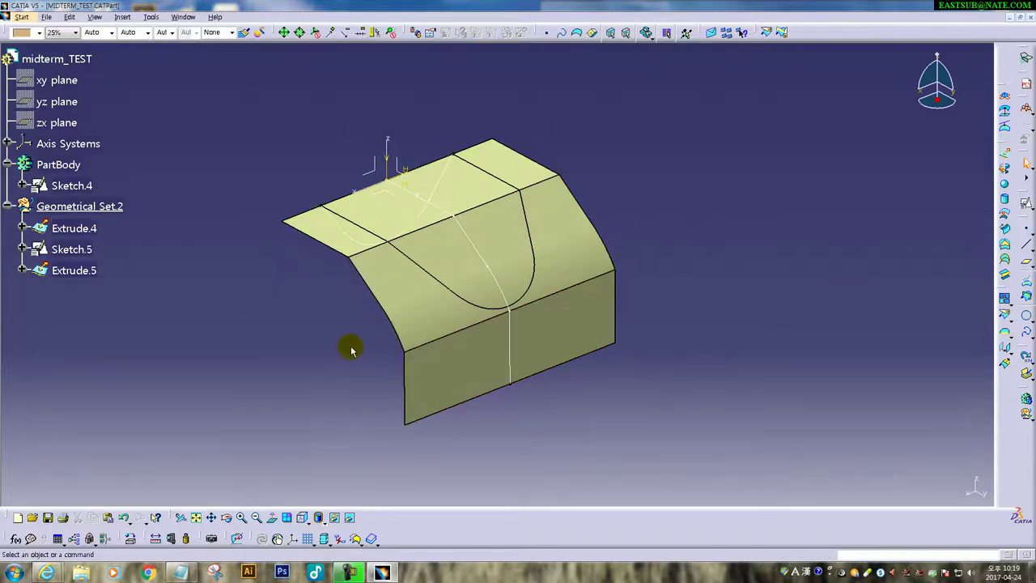
# Trim Extrude.5 and Extrude.4 against each other to create Trim.2
pyautogui.moveTo(395, 393)
pyautogui.mouseDown(button='middle')
pyautogui.moveTo(504, 283)
pyautogui.moveTo(685, 278)
pyautogui.mouseUp(button='middle')
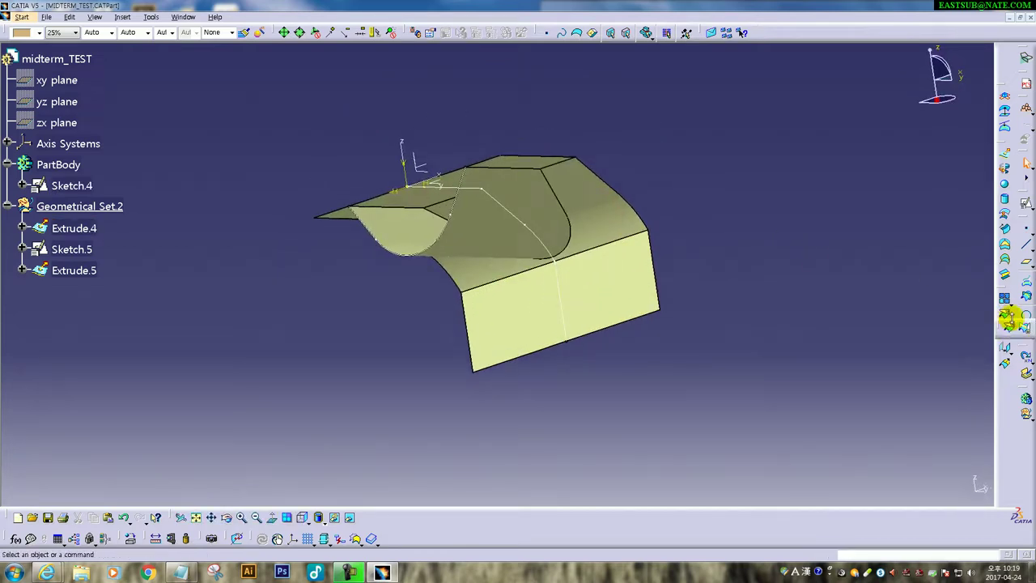
pyautogui.click(1024, 327)
pyautogui.click(497, 242)
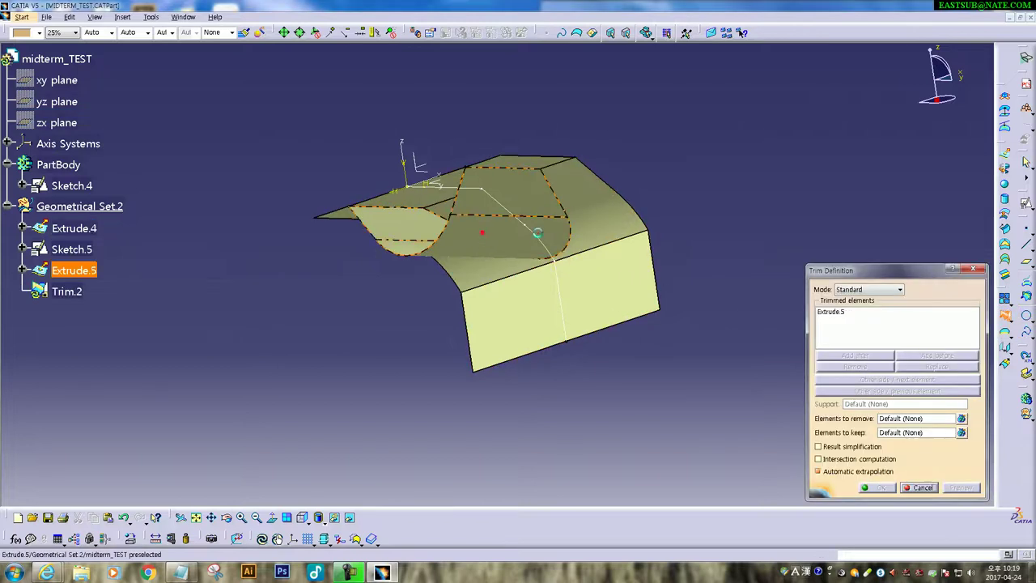
pyautogui.click(597, 224)
pyautogui.click(864, 486)
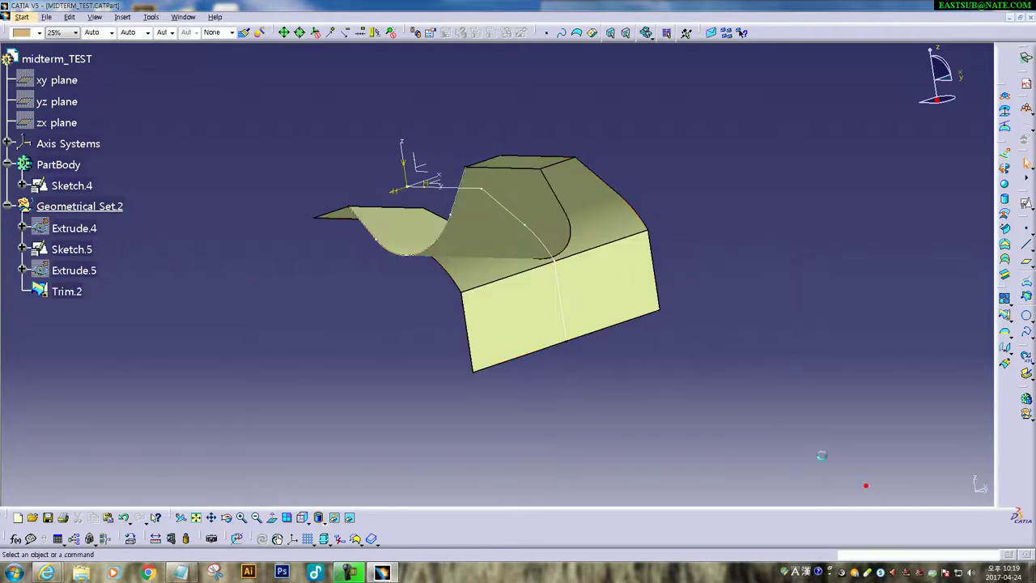
# Orbit around Trim.2 to inspect the U-shaped scoop from several angles
pyautogui.moveTo(769, 412)
pyautogui.mouseDown(button='middle')
pyautogui.moveTo(339, 334)
pyautogui.moveTo(354, 316)
pyautogui.mouseUp(button='middle')
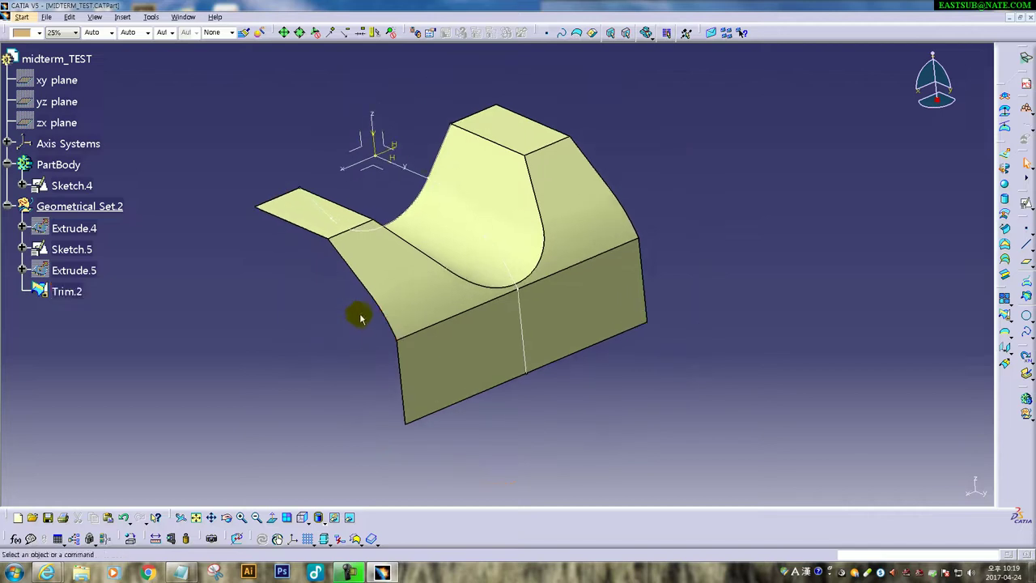
pyautogui.click(353, 317)
pyautogui.click(485, 337)
pyautogui.moveTo(486, 338)
pyautogui.mouseDown(button='middle')
pyautogui.moveTo(493, 381)
pyautogui.moveTo(315, 318)
pyautogui.moveTo(331, 308)
pyautogui.moveTo(439, 363)
pyautogui.moveTo(605, 358)
pyautogui.moveTo(546, 350)
pyautogui.mouseUp(button='middle')
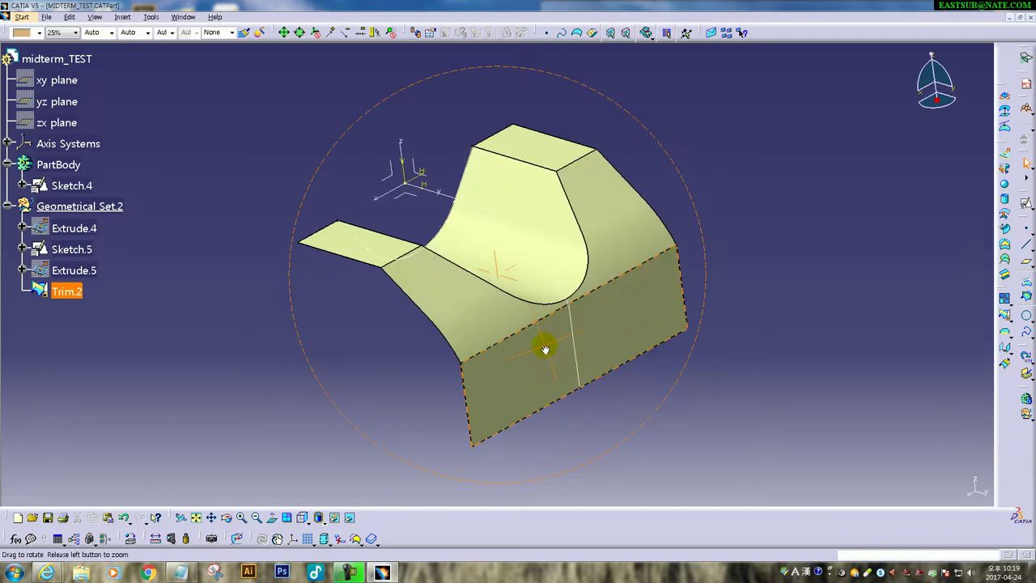
pyautogui.click(424, 376)
pyautogui.moveTo(376, 380)
pyautogui.mouseDown(button='middle')
pyautogui.moveTo(485, 328)
pyautogui.moveTo(464, 390)
pyautogui.mouseUp(button='middle')
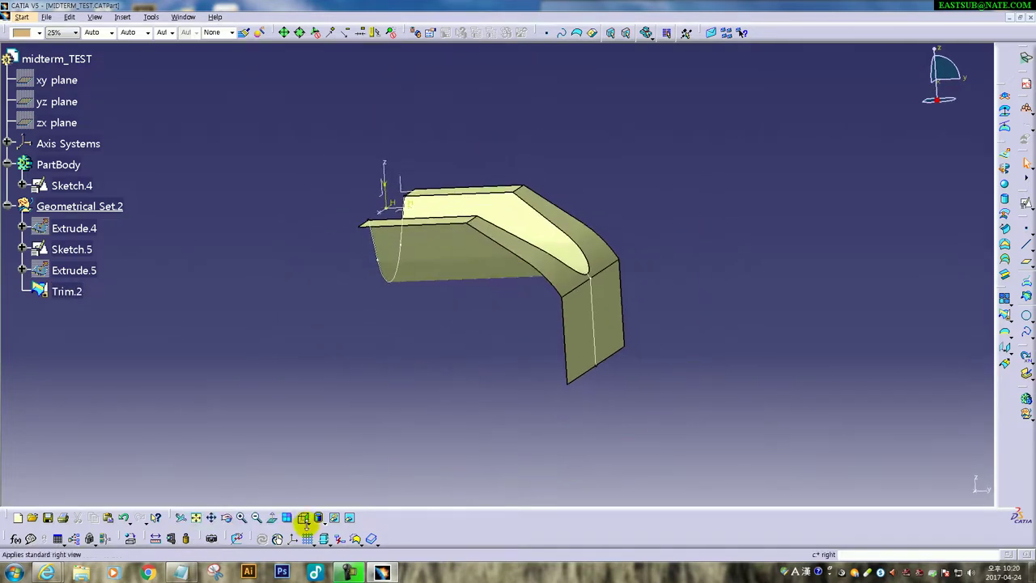
pyautogui.click(319, 519)
# Switch to the front view, start a positioned sketch, and draw a circle inside the profile
pyautogui.click(308, 519)
pyautogui.click(318, 460)
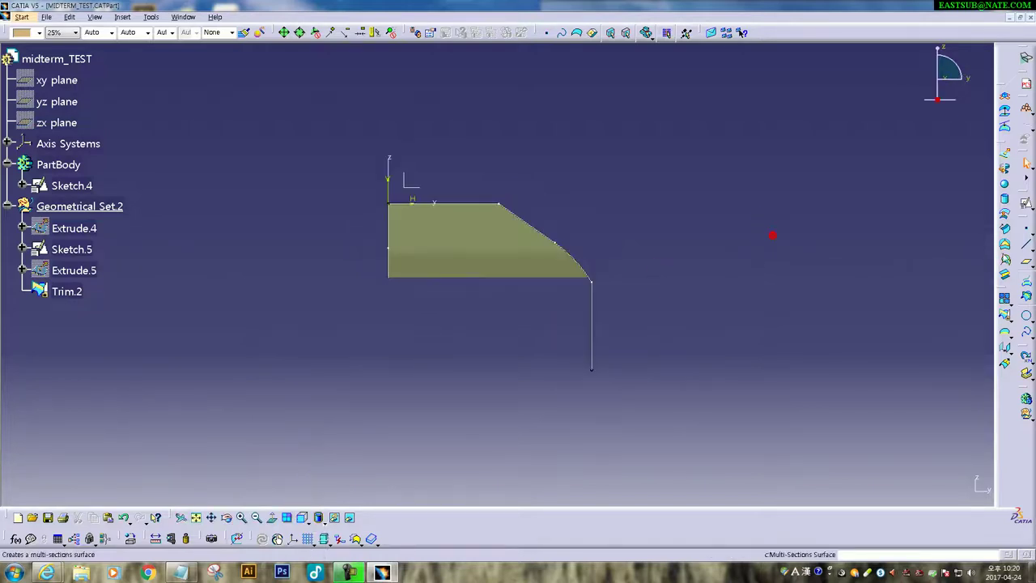
pyautogui.click(1026, 205)
pyautogui.click(409, 186)
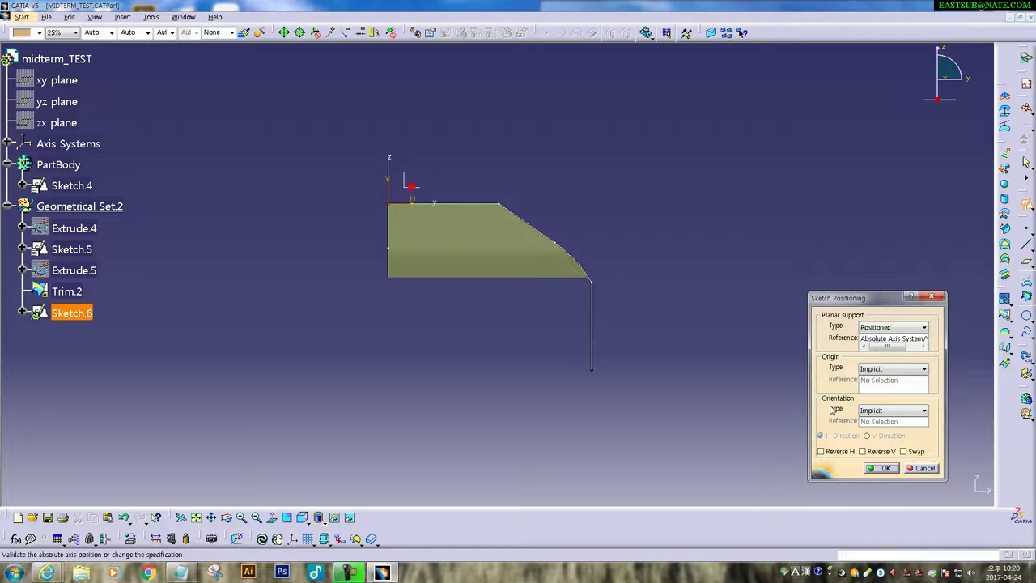
pyautogui.click(880, 468)
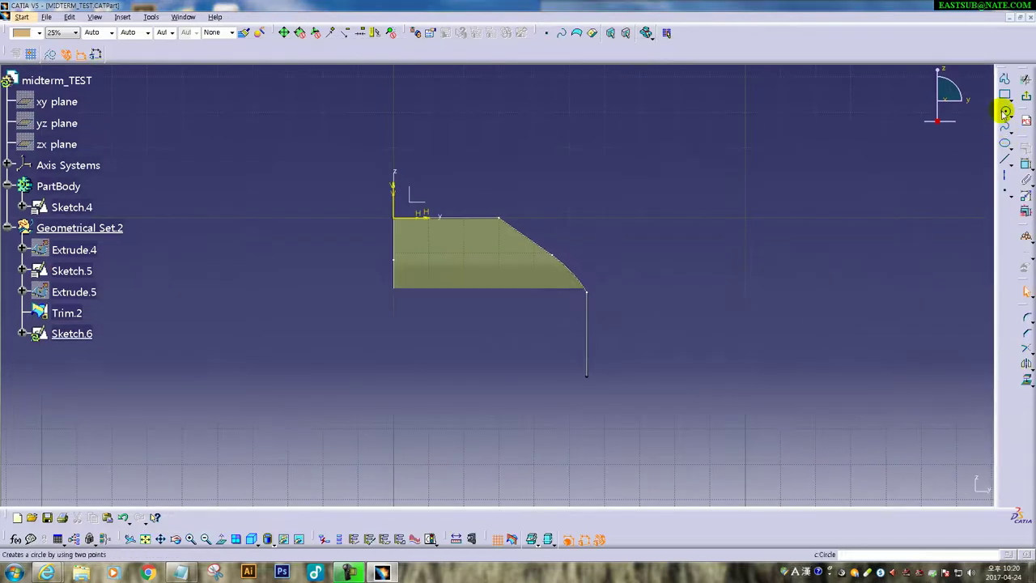
pyautogui.click(1005, 111)
pyautogui.click(485, 286)
pyautogui.click(499, 326)
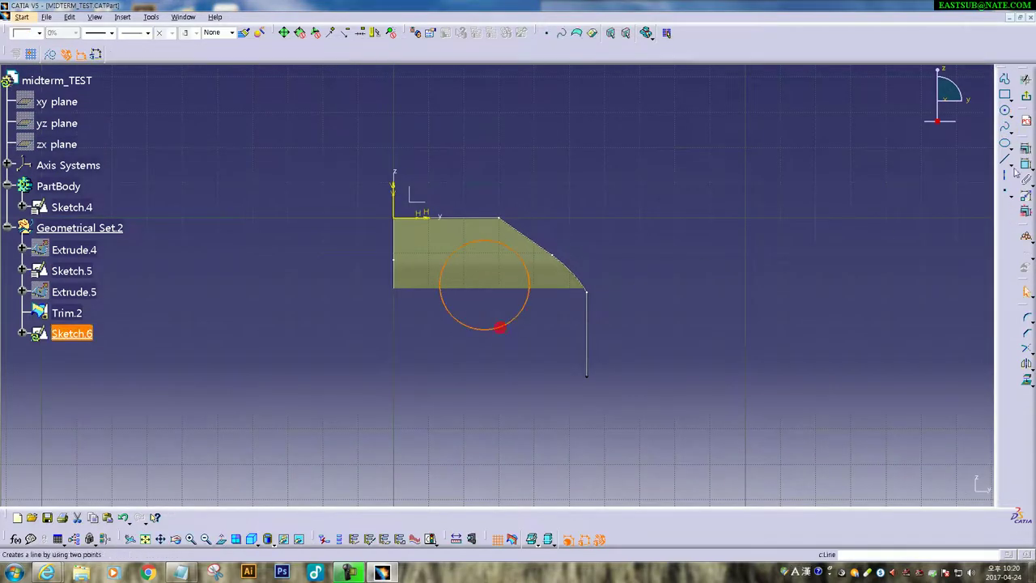
# Constrain the circle to radius 12 and 20 from the vertical axis
pyautogui.click(1026, 165)
pyautogui.click(529, 277)
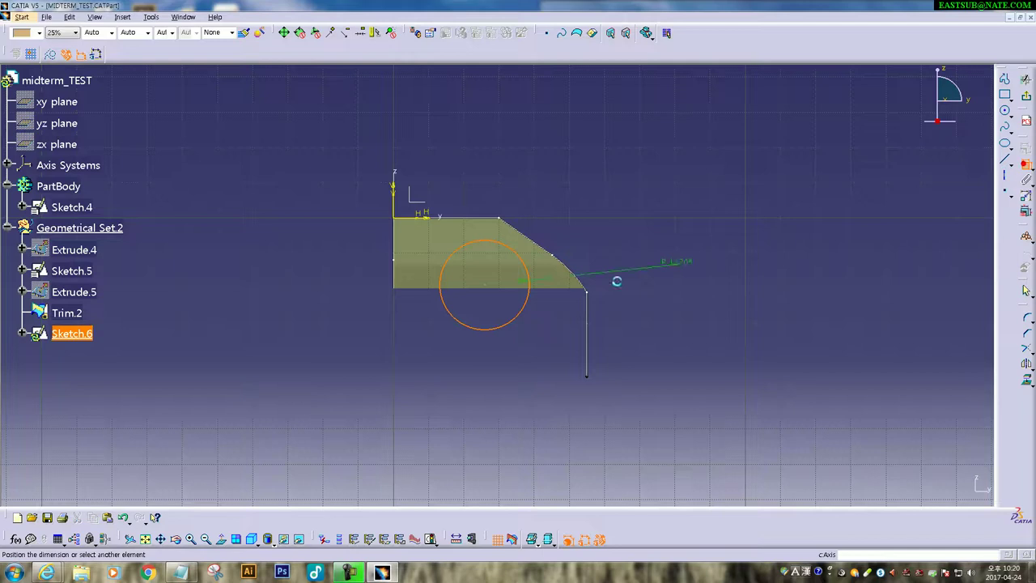
pyautogui.click(528, 335)
pyautogui.doubleClick(526, 331)
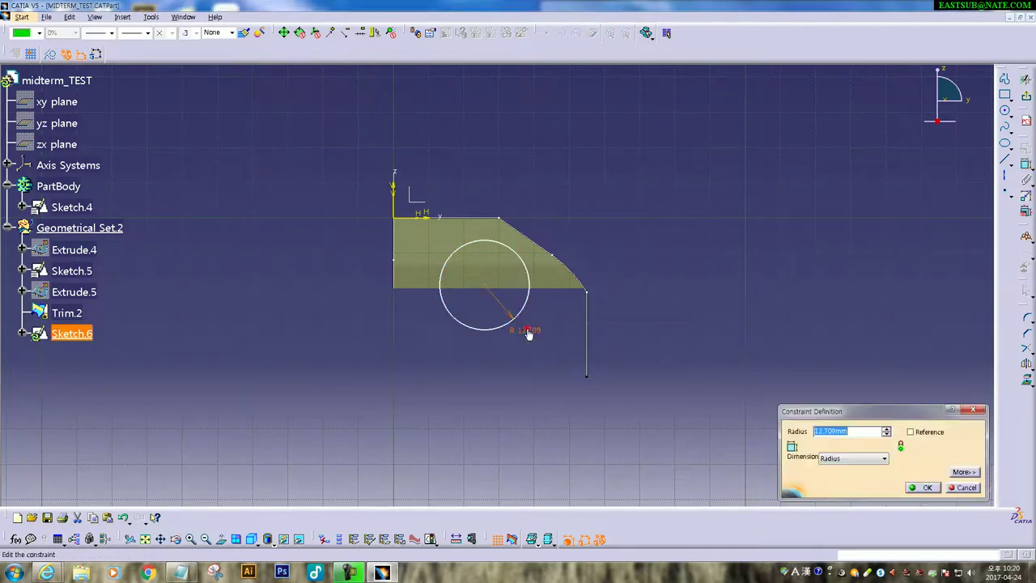
pyautogui.write('12')
pyautogui.press('Return')
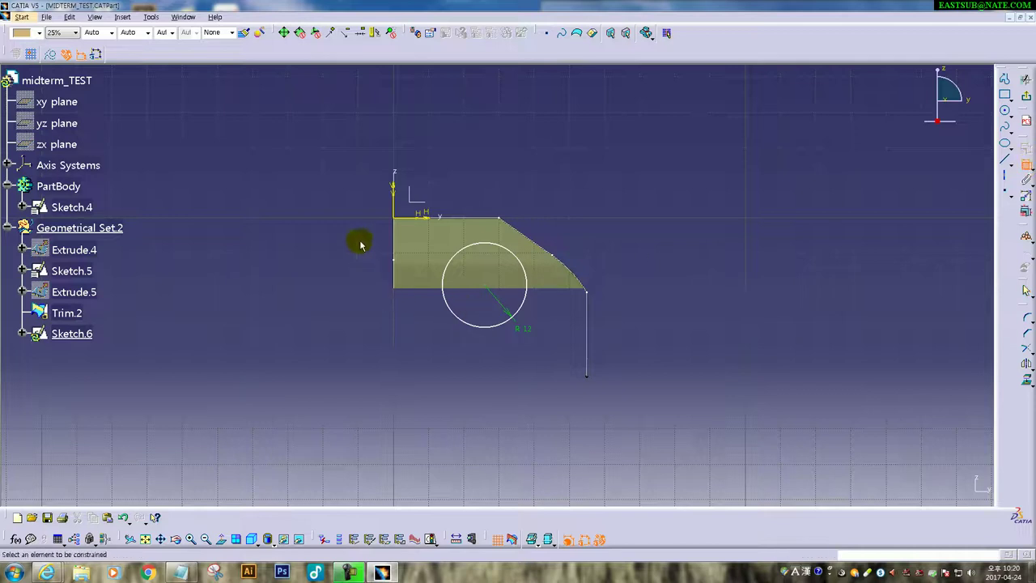
pyautogui.click(484, 284)
pyautogui.click(440, 366)
pyautogui.doubleClick(439, 361)
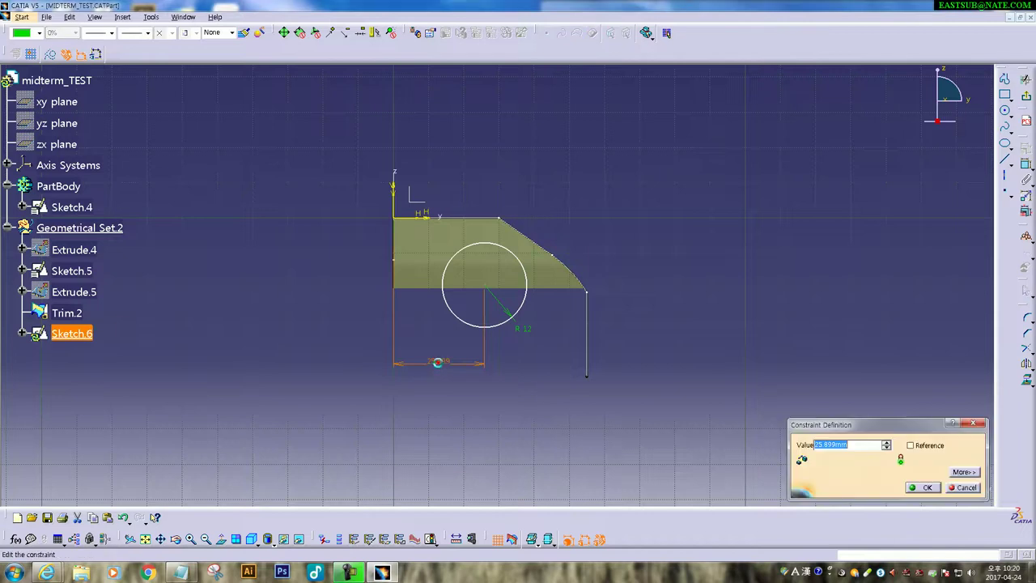
pyautogui.write('20')
pyautogui.press('Return')
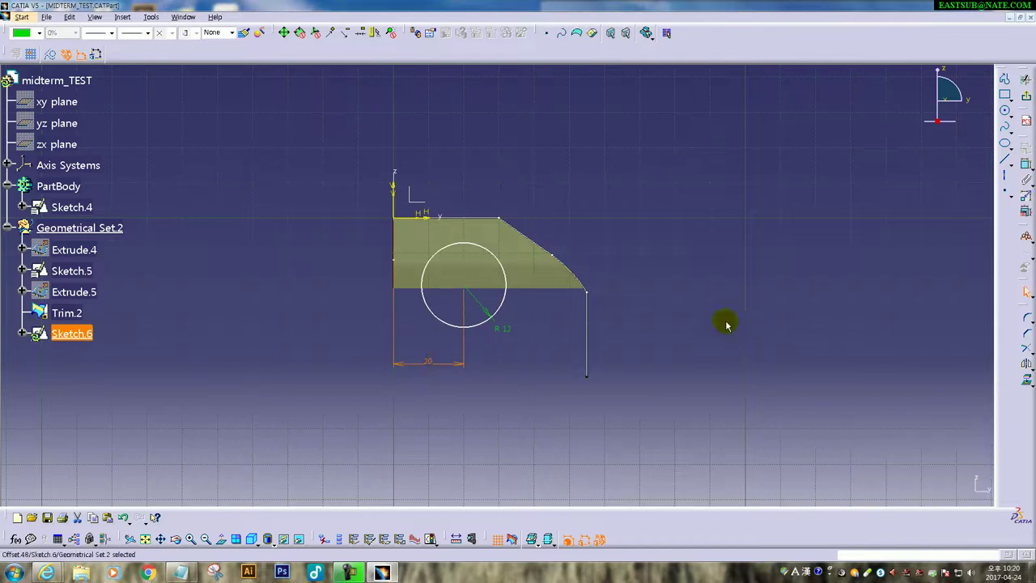
# Place the circle centre 30 vertically above the vertical edge's lower end, then exit the sketch
pyautogui.click(1025, 167)
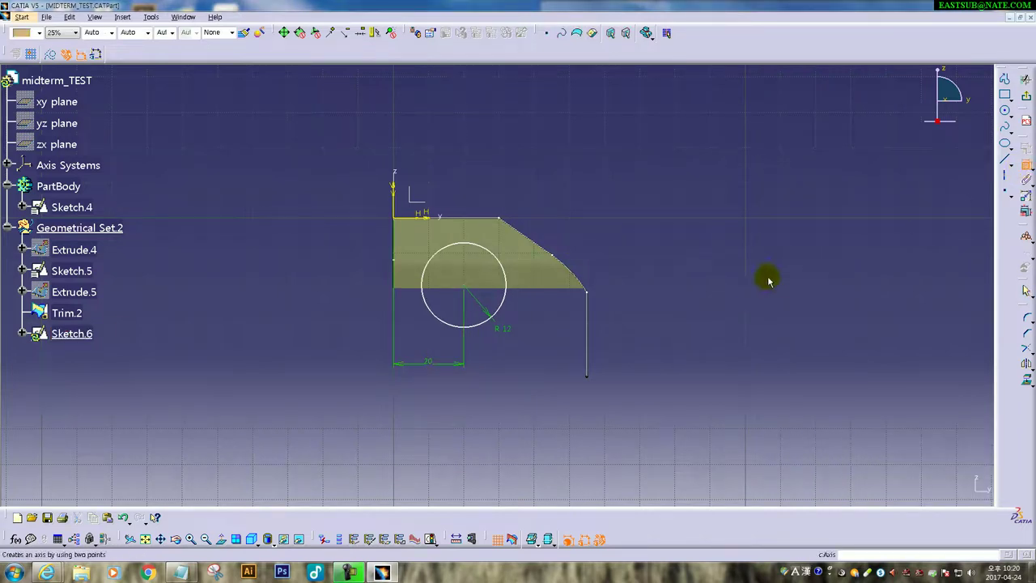
pyautogui.click(586, 376)
pyautogui.click(464, 285)
pyautogui.rightClick(588, 310)
pyautogui.click(630, 353)
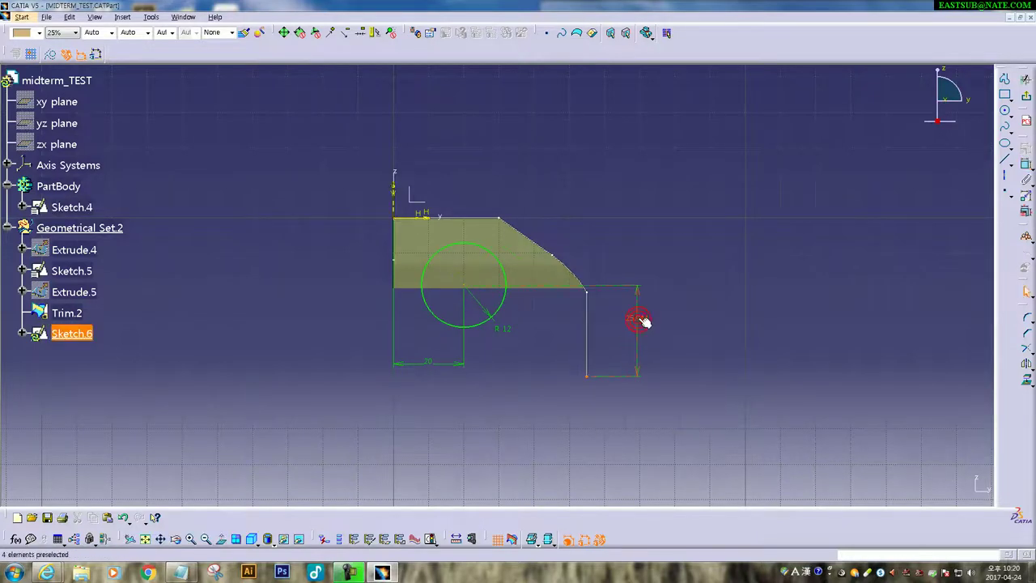
pyautogui.click(638, 317)
pyautogui.doubleClick(639, 319)
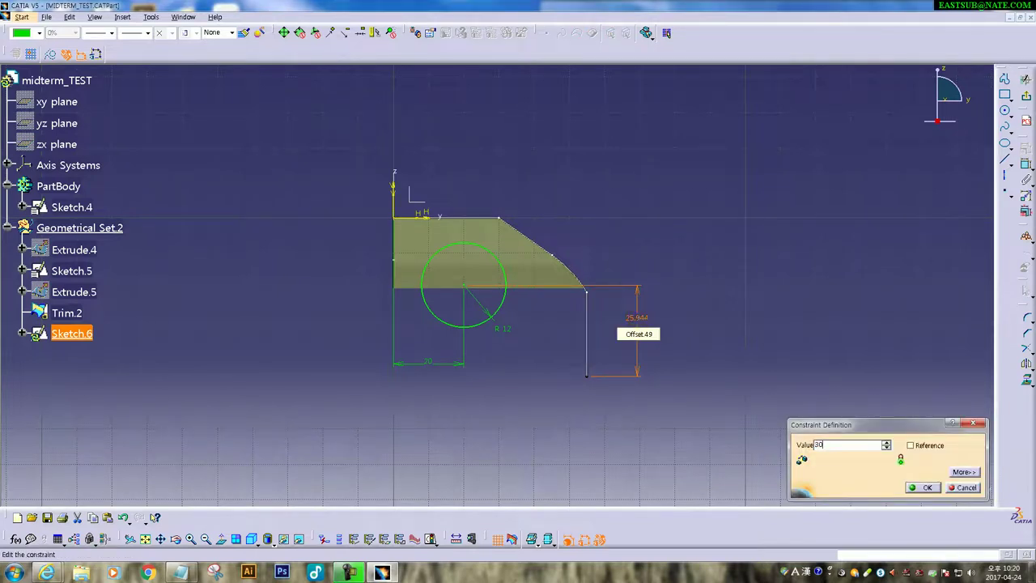
pyautogui.write('0')
pyautogui.press('Return')
pyautogui.click(1026, 97)
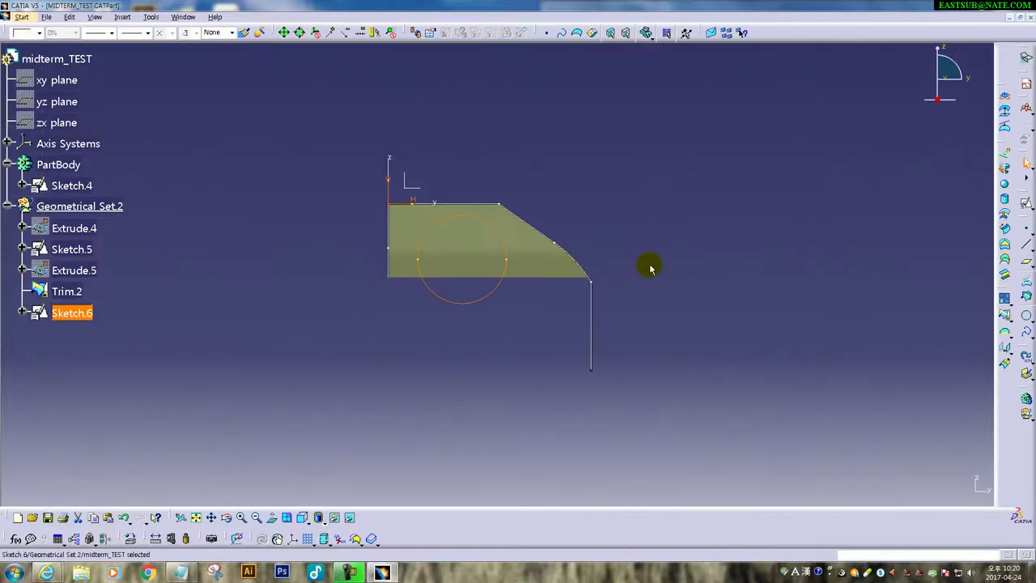
# Start a projection with the Sketch.6 circle as the projected element
pyautogui.click(649, 271)
pyautogui.moveTo(650, 261)
pyautogui.mouseDown(button='middle')
pyautogui.moveTo(631, 227)
pyautogui.moveTo(358, 289)
pyautogui.moveTo(458, 258)
pyautogui.moveTo(481, 261)
pyautogui.moveTo(509, 335)
pyautogui.moveTo(724, 316)
pyautogui.mouseUp(button='middle')
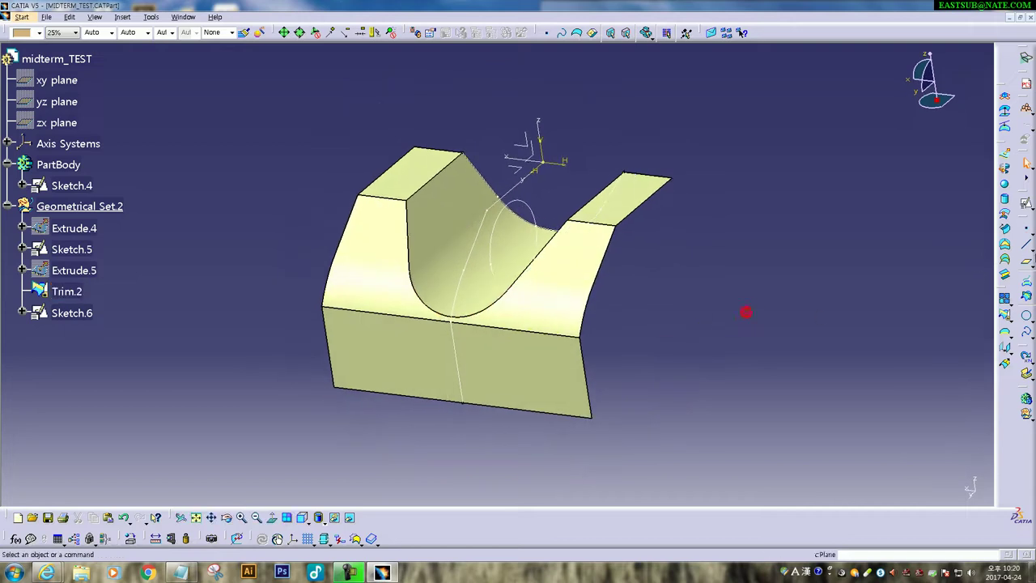
pyautogui.click(1026, 297)
pyautogui.click(500, 213)
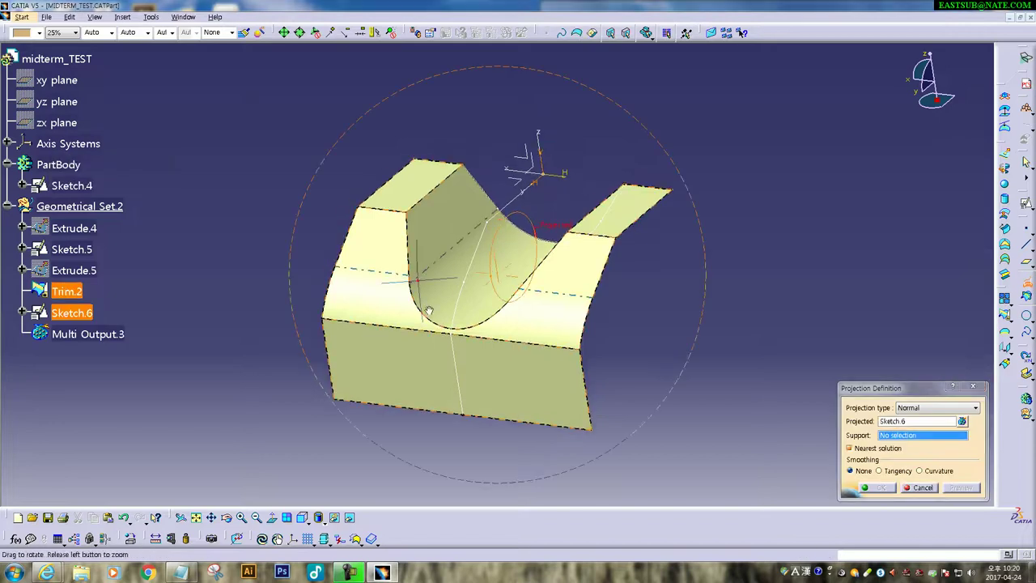
# Set the projection to go along the X direction onto support Trim.2
pyautogui.moveTo(418, 270); pyautogui.dragTo(601, 289, button='middle')
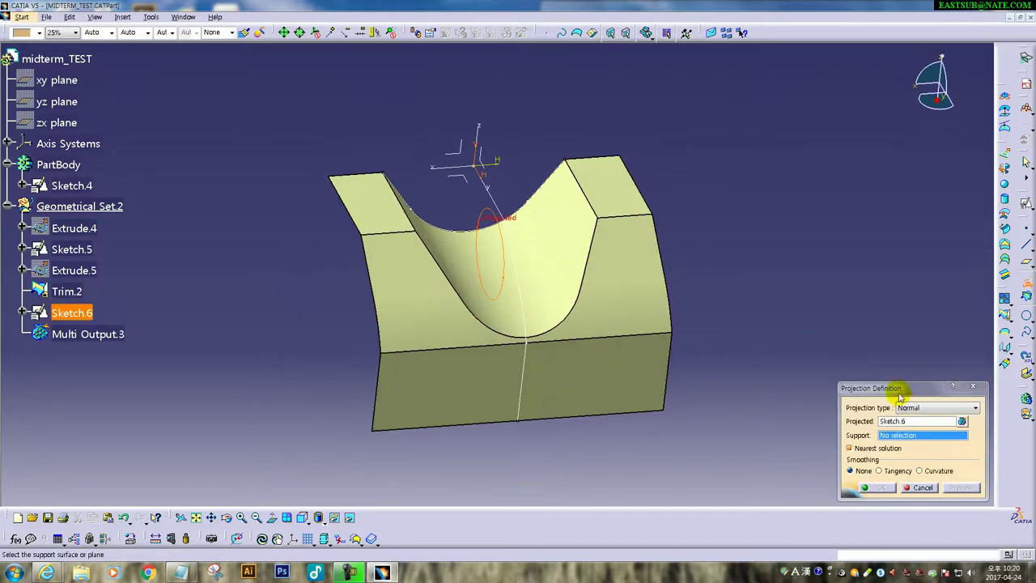
pyautogui.moveTo(900, 389); pyautogui.dragTo(739, 196)
pyautogui.click(777, 214)
pyautogui.click(761, 230)
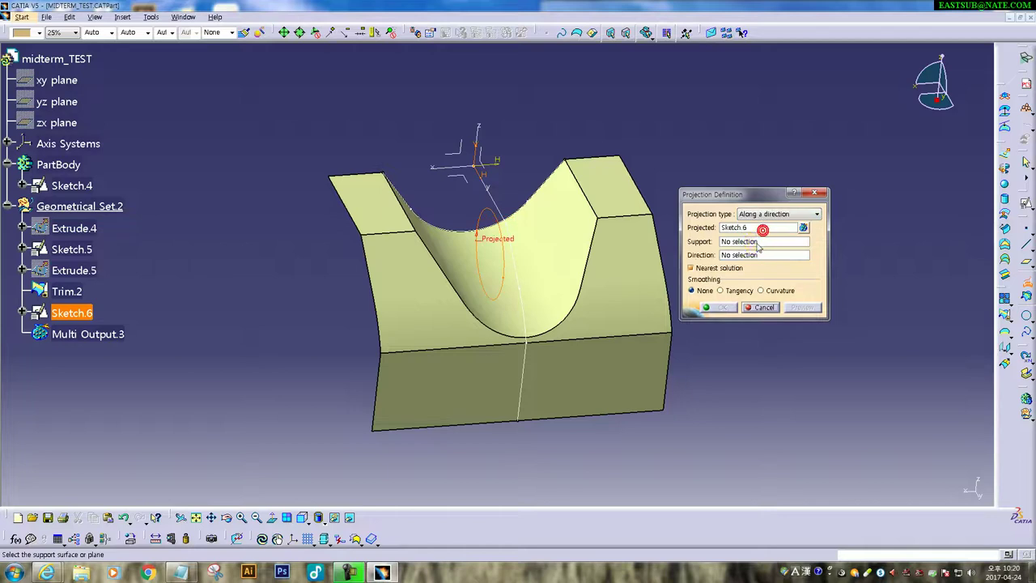
pyautogui.click(745, 242)
pyautogui.click(666, 255)
pyautogui.click(736, 255)
pyautogui.rightClick(738, 255)
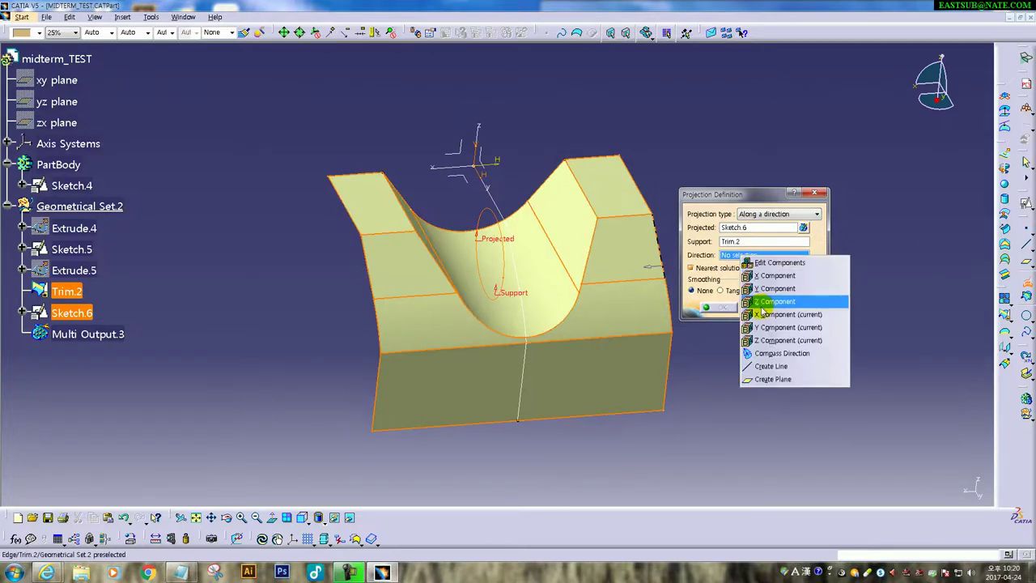
pyautogui.click(764, 275)
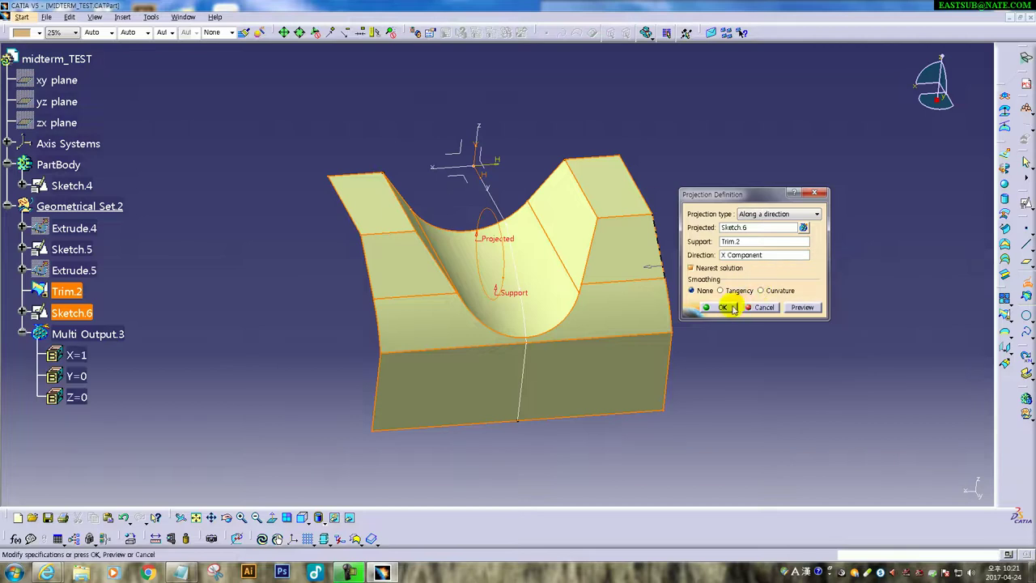
# Confirm the projection as Project.1 and hide Sketch.6
pyautogui.click(721, 307)
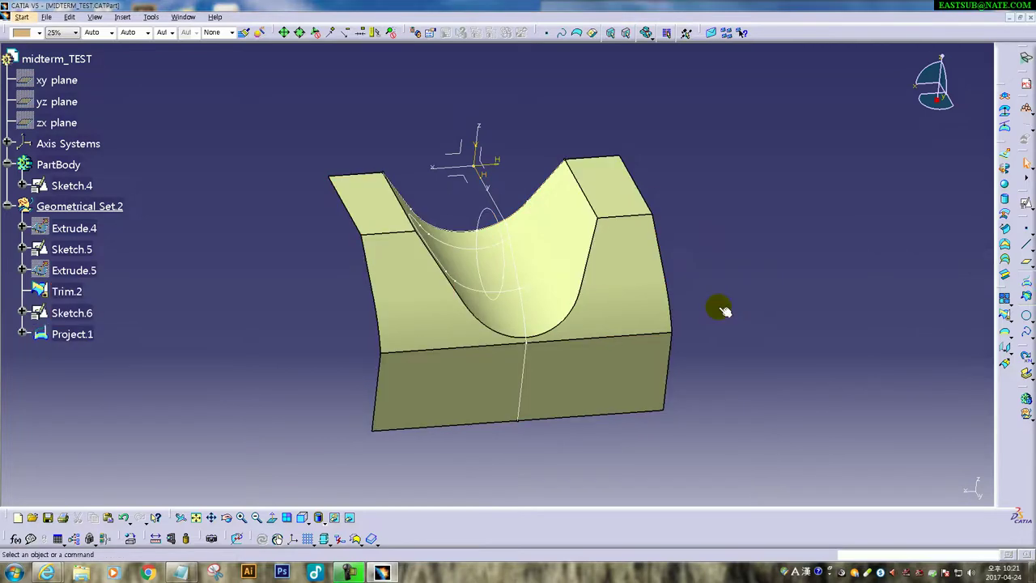
pyautogui.moveTo(721, 308)
pyautogui.mouseDown(button='middle')
pyautogui.moveTo(608, 345)
pyautogui.moveTo(351, 132)
pyautogui.moveTo(270, 143)
pyautogui.moveTo(397, 273)
pyautogui.moveTo(433, 369)
pyautogui.moveTo(555, 312)
pyautogui.moveTo(493, 273)
pyautogui.moveTo(578, 289)
pyautogui.moveTo(632, 220)
pyautogui.moveTo(571, 166)
pyautogui.mouseUp(button='middle')
pyautogui.rightClick(553, 315)
pyautogui.click(574, 344)
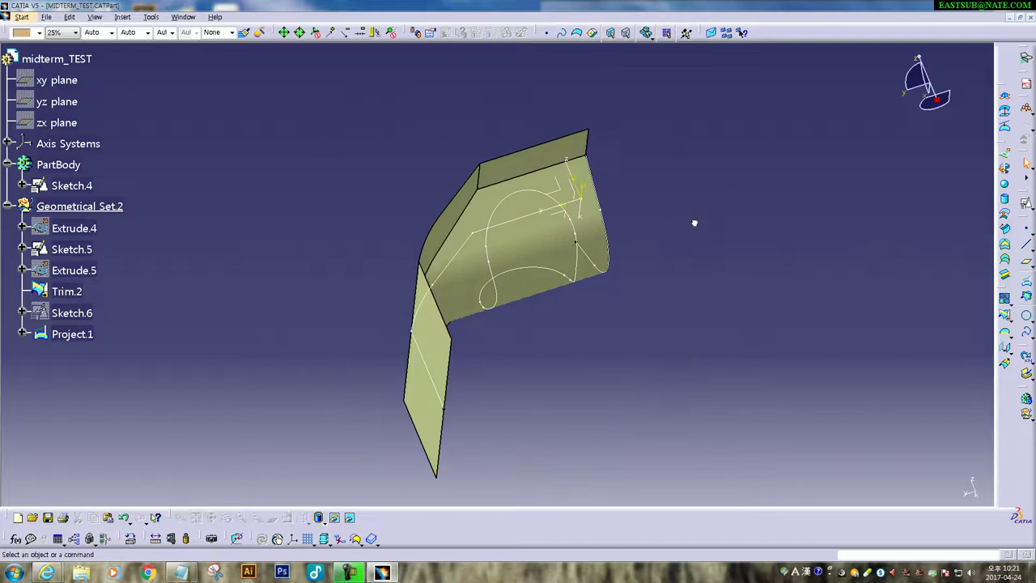
# Split Trim.2 with Project.1 to cut the round hole as Split.2
pyautogui.click(1008, 320)
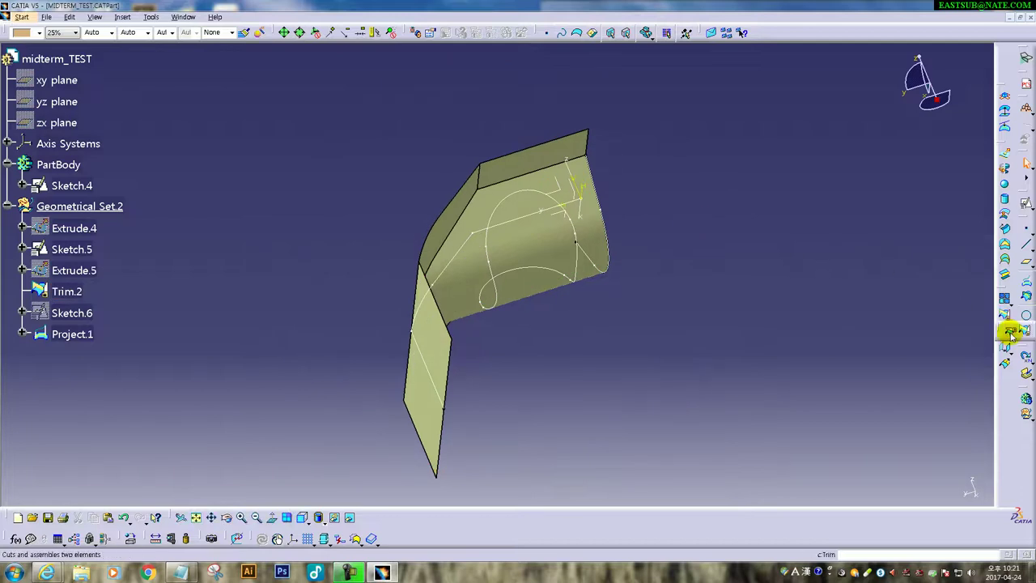
pyautogui.click(479, 270)
pyautogui.click(476, 272)
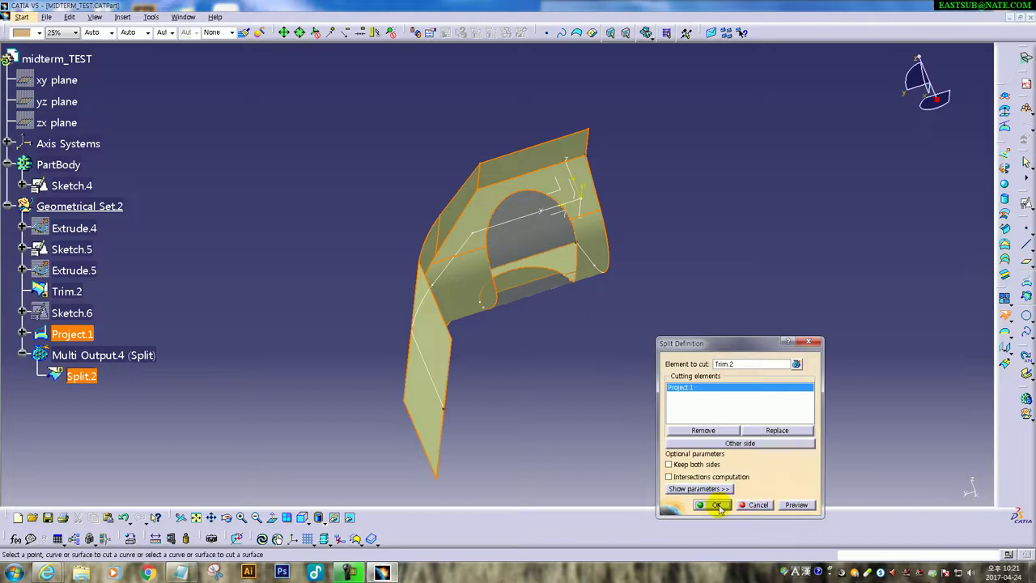
pyautogui.click(716, 504)
# Hide Sketch.4 and reorient the view to check the opening
pyautogui.moveTo(405, 173)
pyautogui.mouseDown(button='middle')
pyautogui.moveTo(692, 246)
pyautogui.moveTo(462, 196)
pyautogui.mouseUp(button='middle')
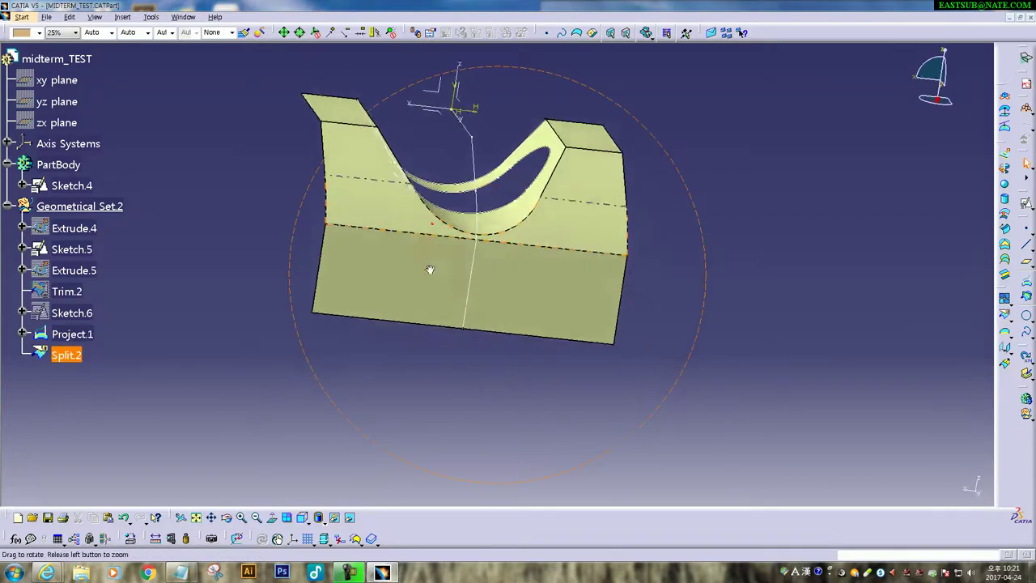
pyautogui.rightClick(468, 188)
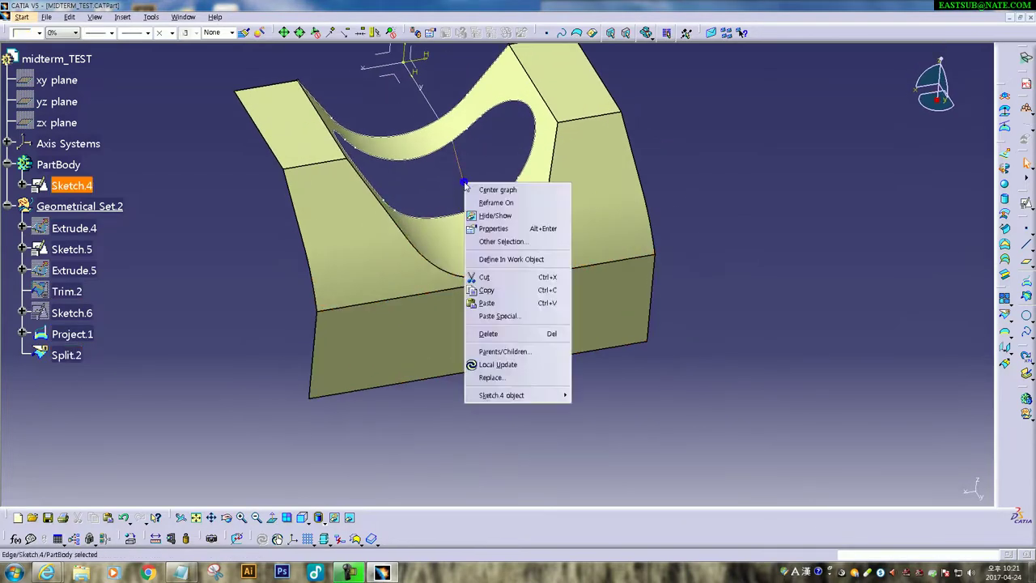
pyautogui.click(453, 256)
pyautogui.moveTo(648, 398); pyautogui.dragTo(550, 354, button='middle')
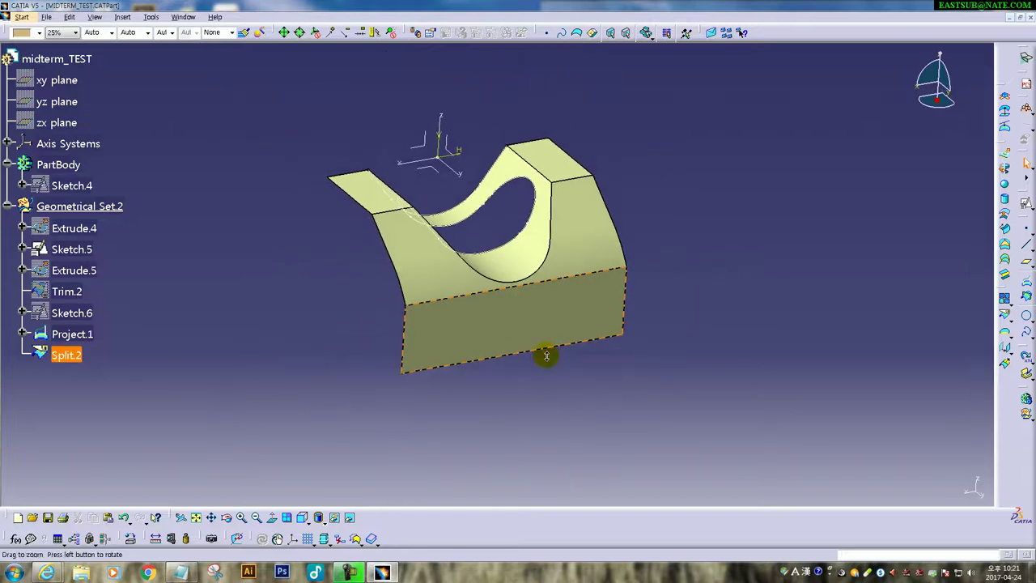
# Create Sketch.7 on the front face with a centred rectangle straddling the bottom edge
pyautogui.click(1028, 194)
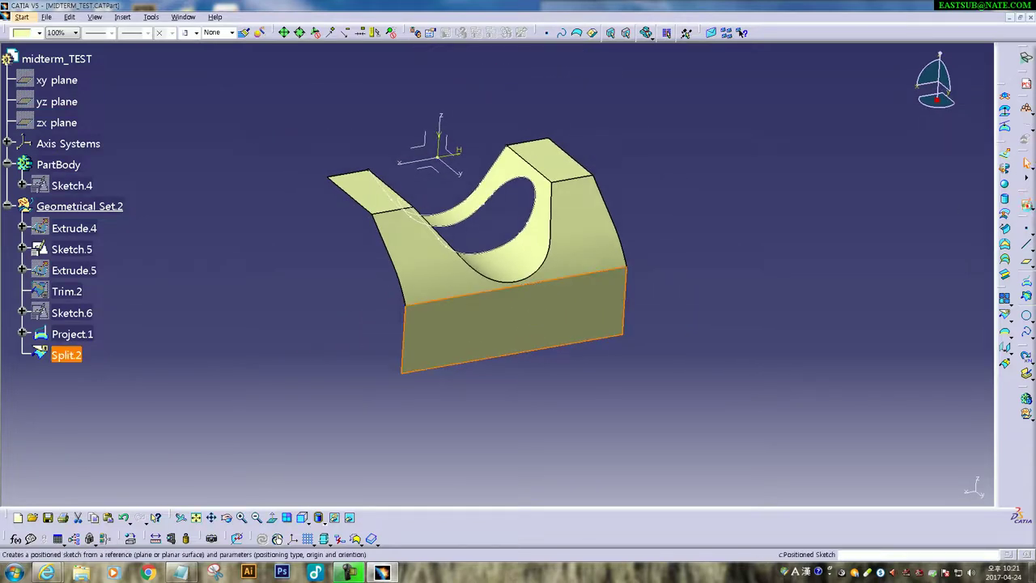
pyautogui.click(870, 468)
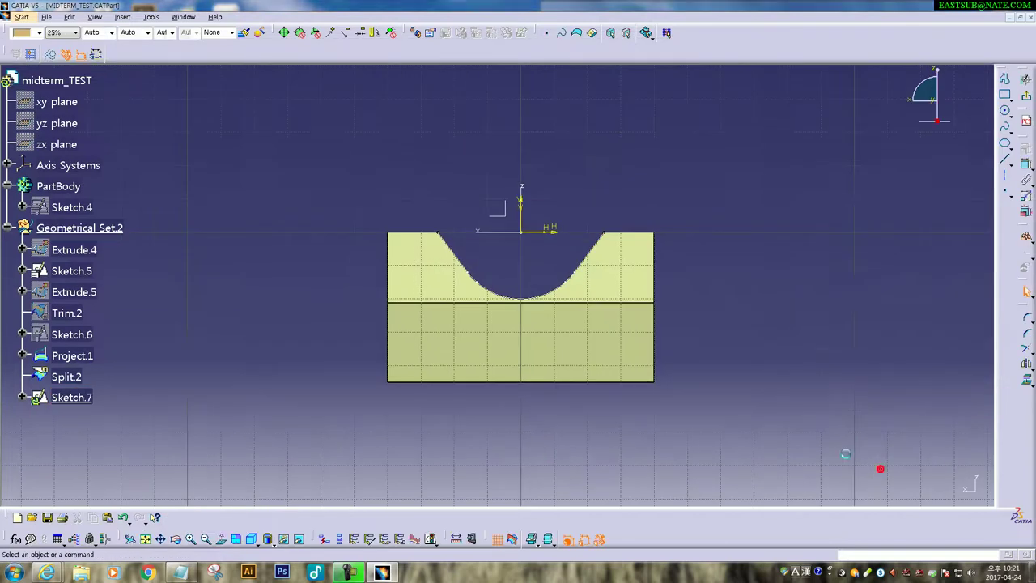
pyautogui.moveTo(672, 288); pyautogui.dragTo(644, 266, button='middle')
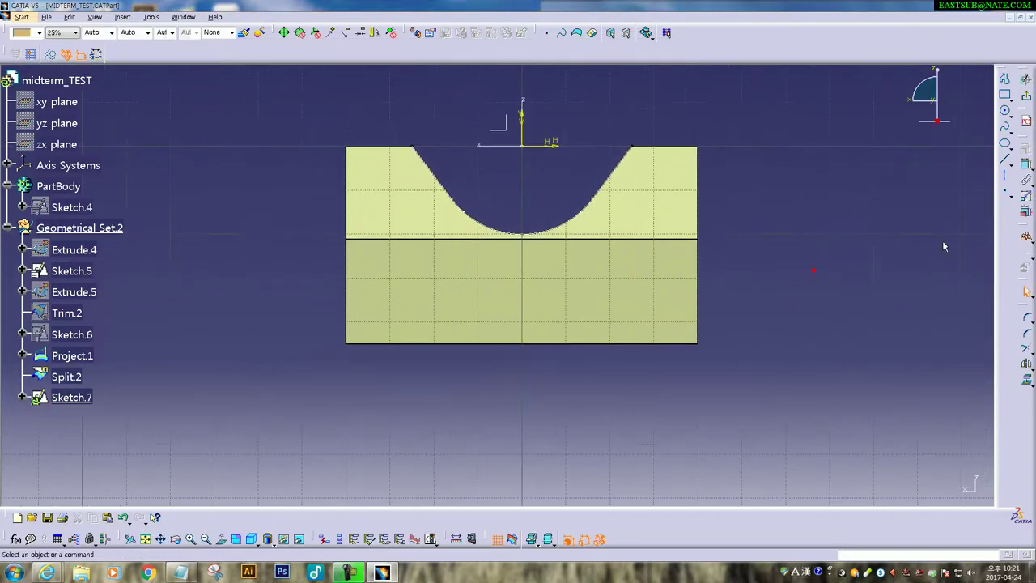
pyautogui.click(1010, 101)
pyautogui.click(1010, 111)
pyautogui.click(521, 328)
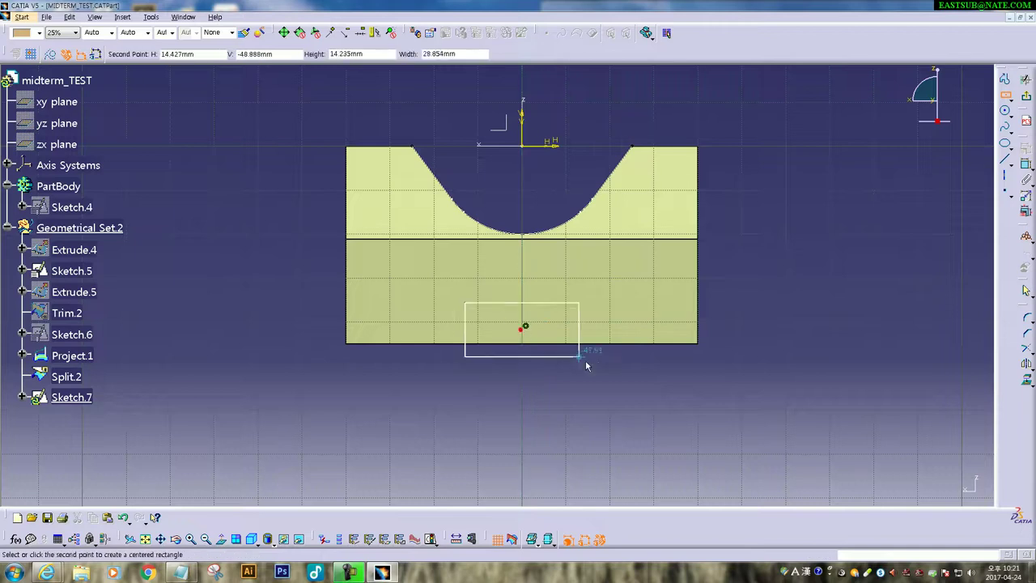
pyautogui.click(652, 378)
pyautogui.click(603, 390)
pyautogui.click(597, 378)
# Add a distance dimension from the rectangle's right side to the part's right edge
pyautogui.click(53, 55)
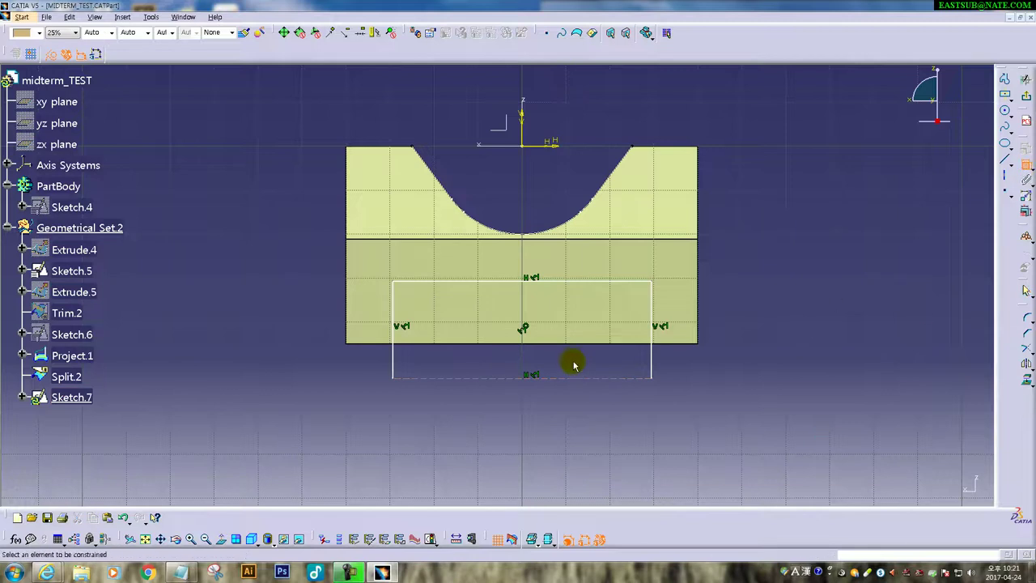
pyautogui.click(654, 328)
pyautogui.click(697, 309)
pyautogui.click(683, 391)
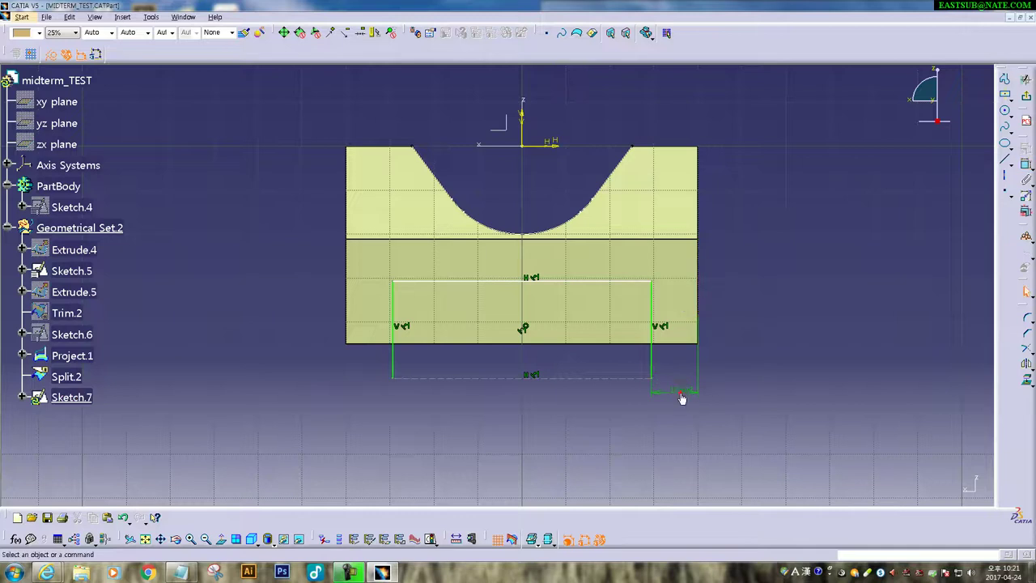
pyautogui.doubleClick(680, 390)
pyautogui.write('12.5')
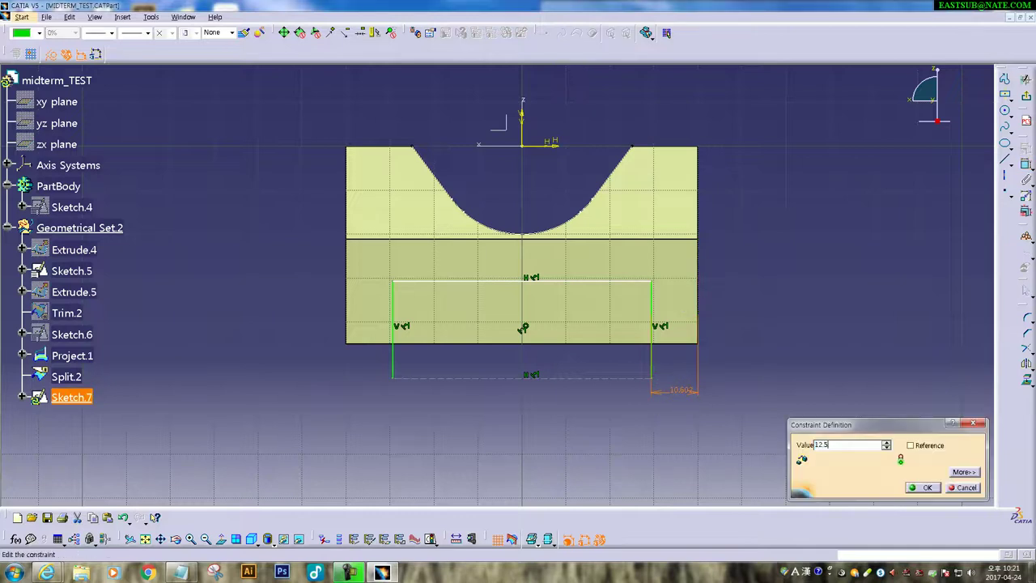
# Set the right-edge distance to 12.5 mm and the rectangle height to 15 mm
pyautogui.press('Return')
pyautogui.click(1022, 153)
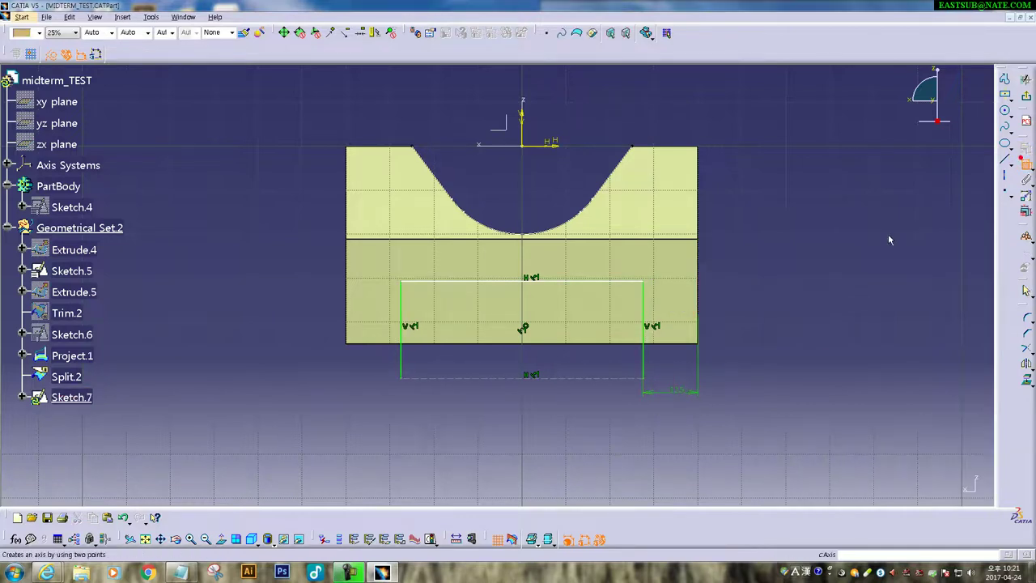
pyautogui.click(656, 343)
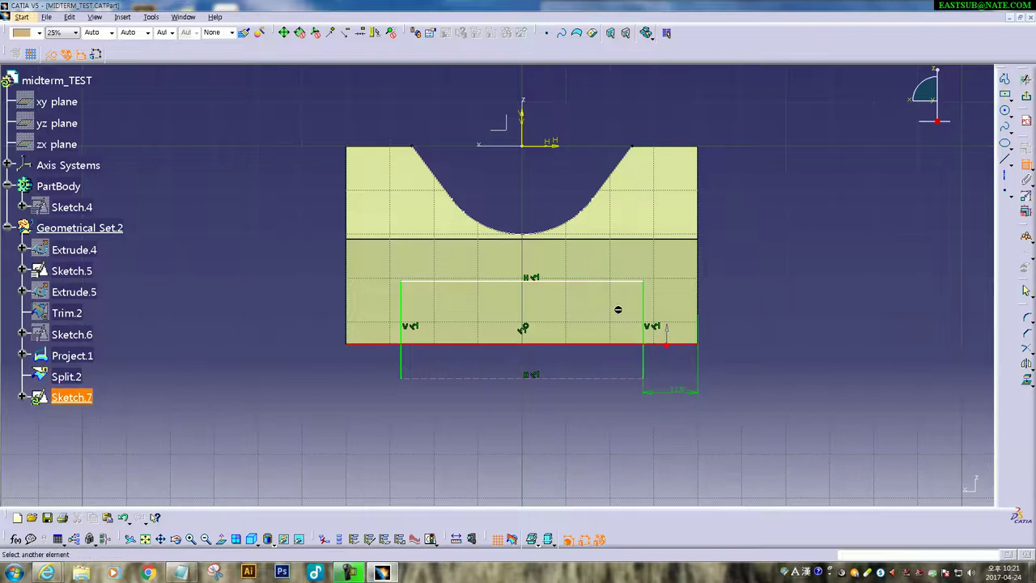
pyautogui.click(617, 281)
pyautogui.click(739, 317)
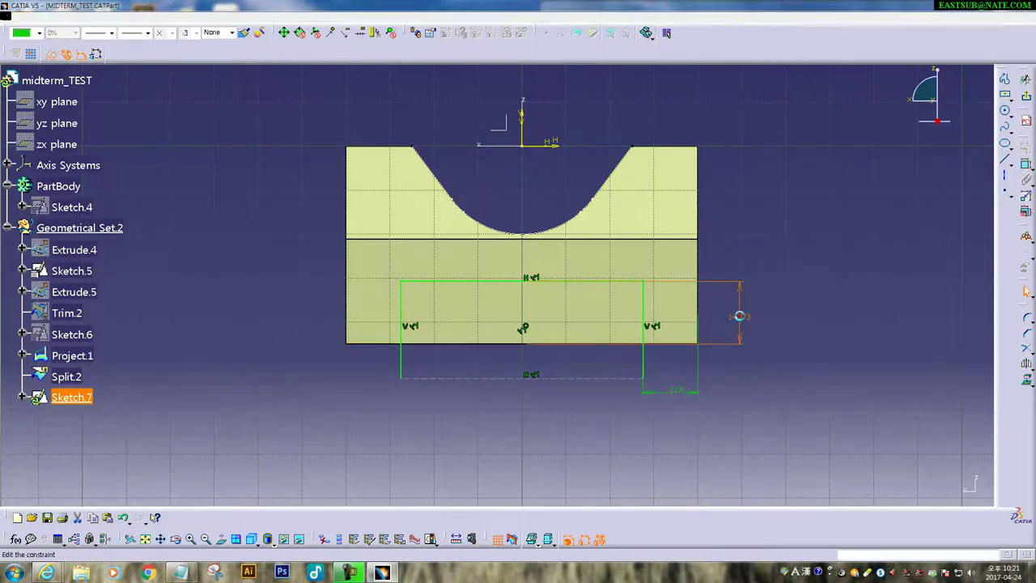
pyautogui.doubleClick(742, 319)
pyautogui.press('Return')
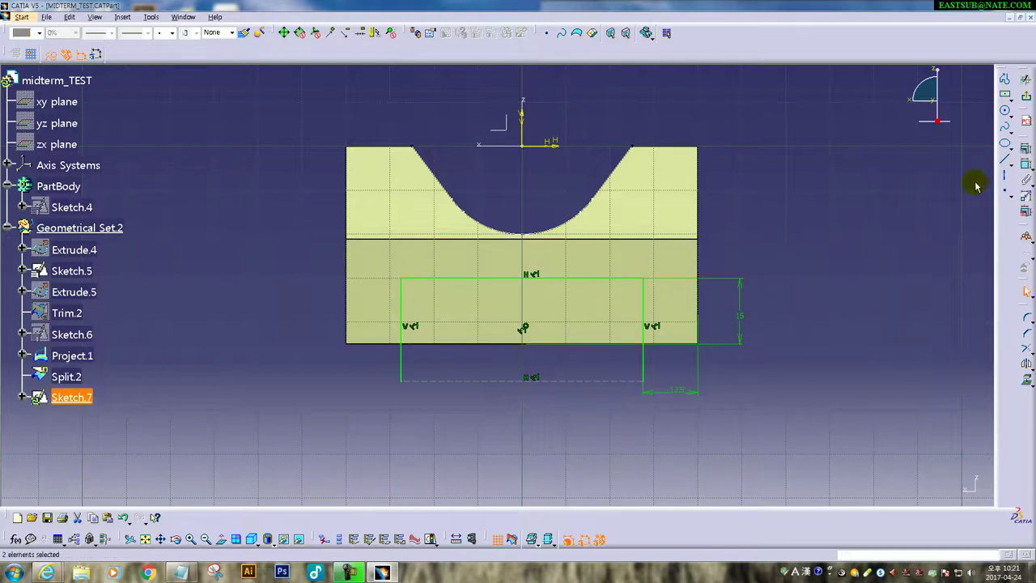
# Round the rectangle's top corners with 10 mm fillets and exit the sketch
pyautogui.click(1024, 317)
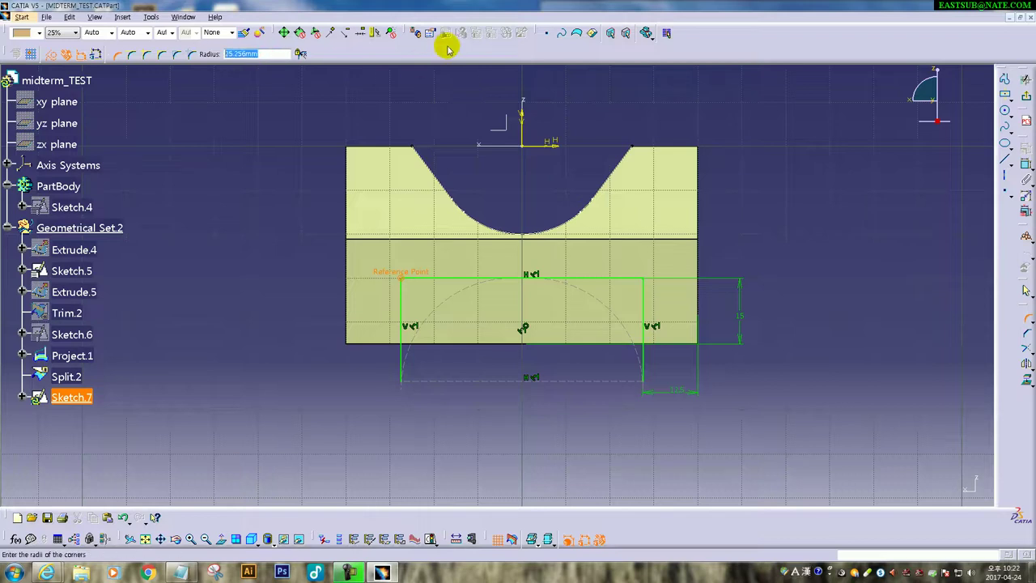
pyautogui.write('0')
pyautogui.press('Return')
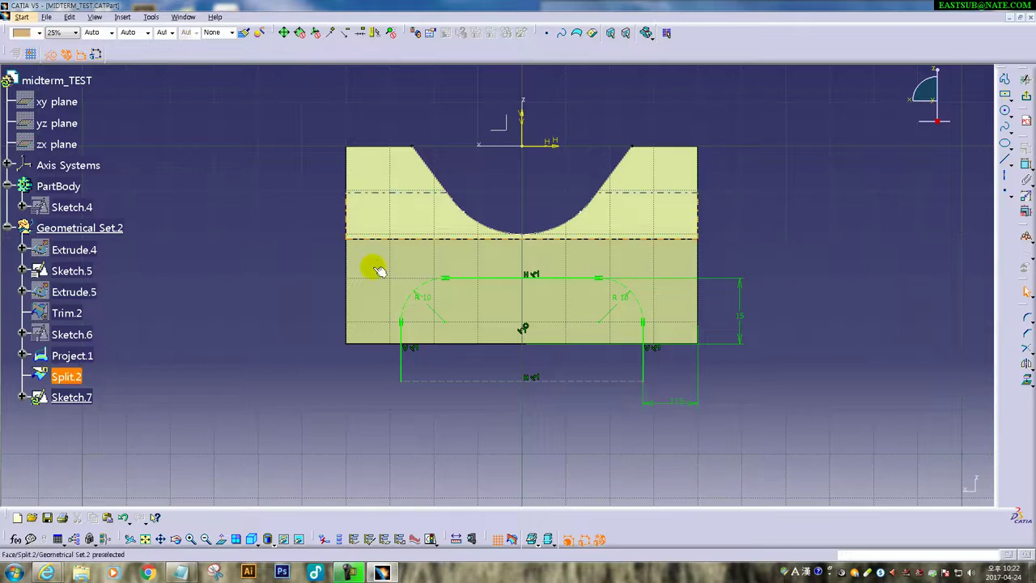
pyautogui.click(416, 282)
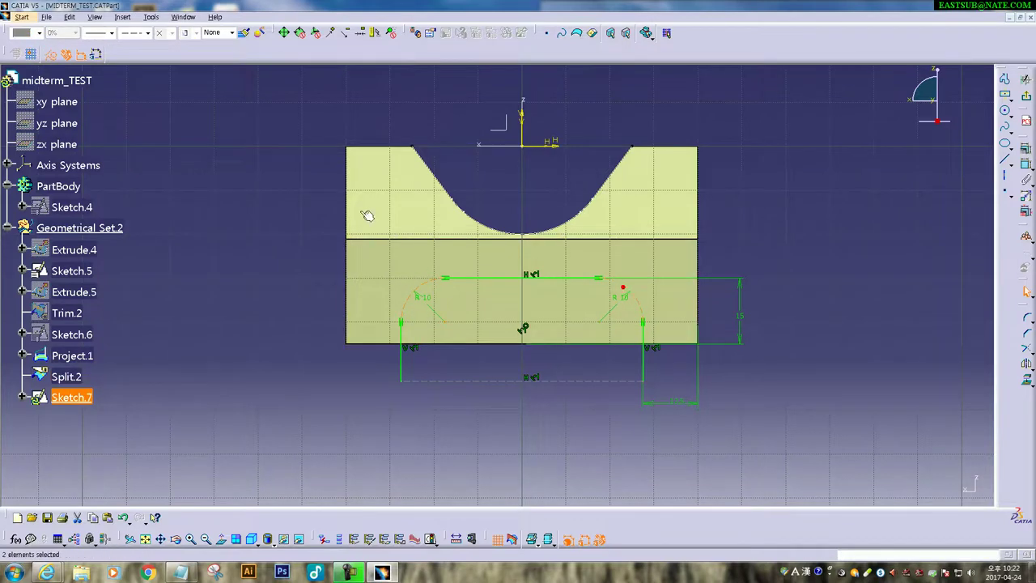
pyautogui.click(240, 171)
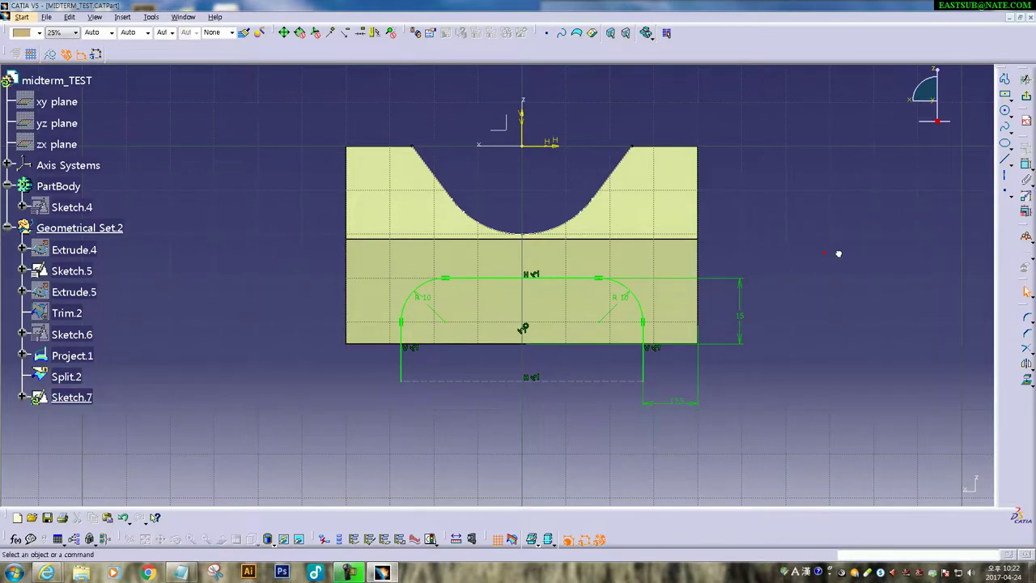
pyautogui.click(1026, 80)
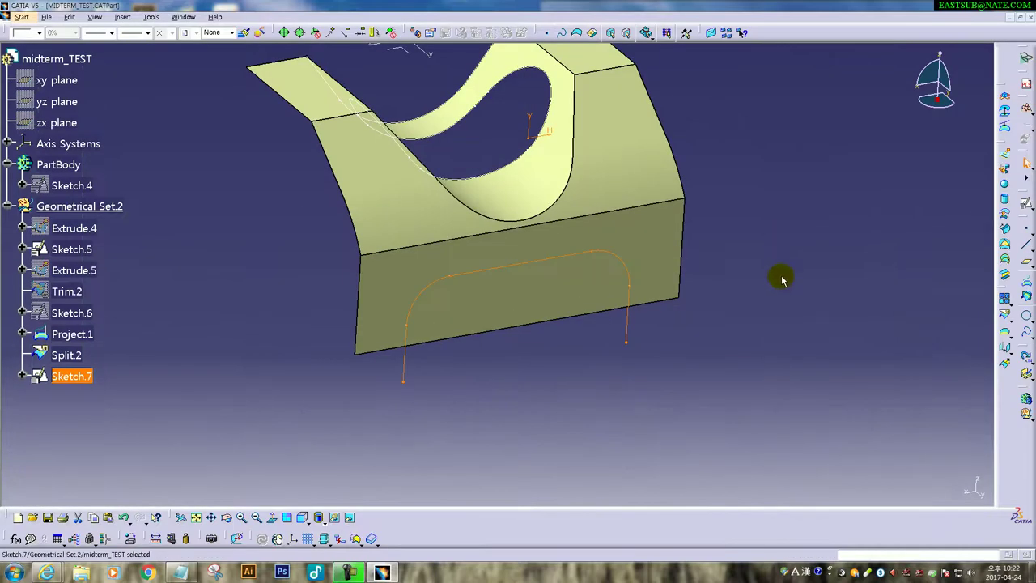
pyautogui.click(1006, 327)
pyautogui.click(566, 258)
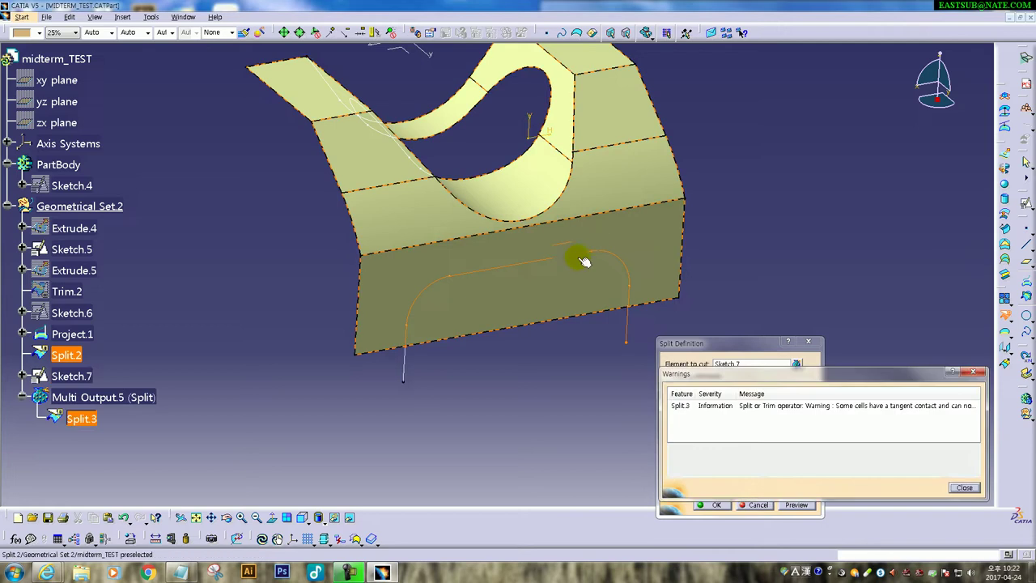
pyautogui.click(963, 487)
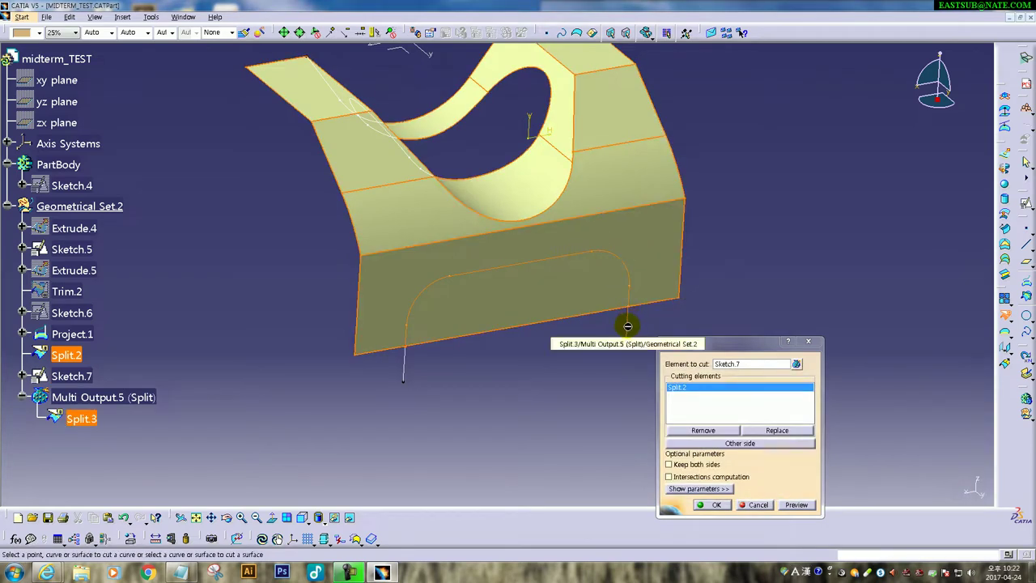
pyautogui.click(403, 368)
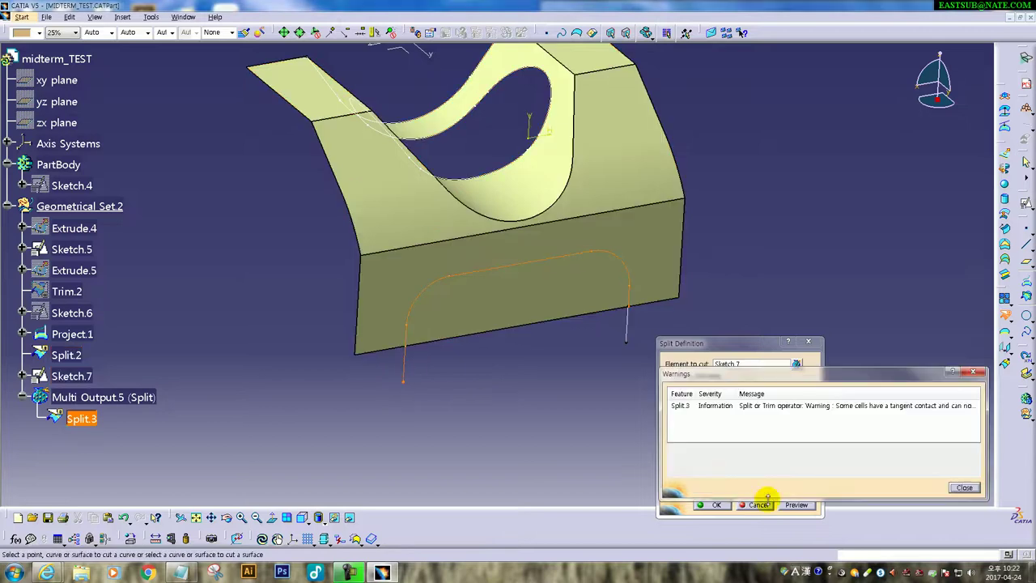
pyautogui.click(963, 488)
pyautogui.click(714, 504)
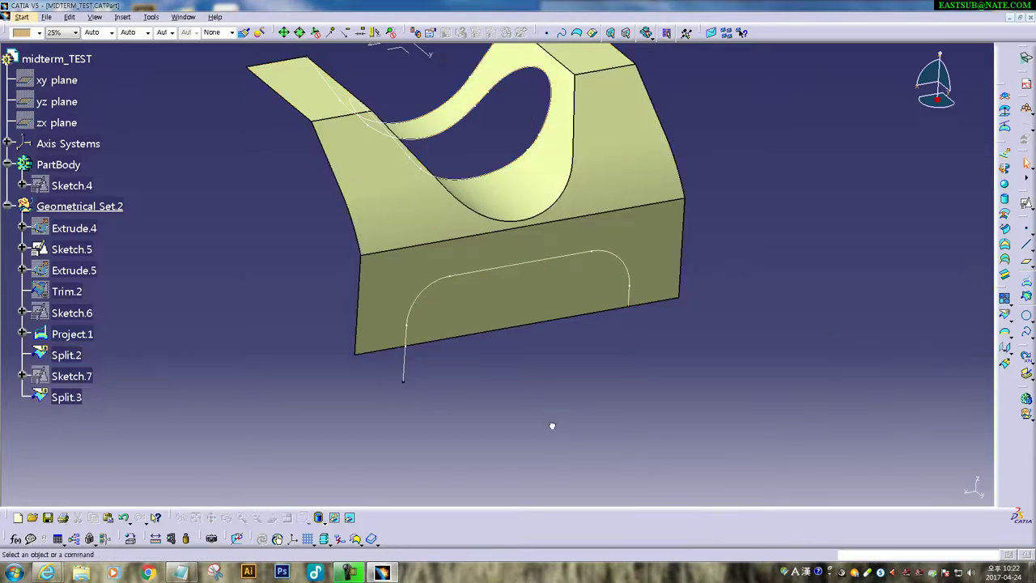
pyautogui.rightClick(448, 331)
pyautogui.press('h')
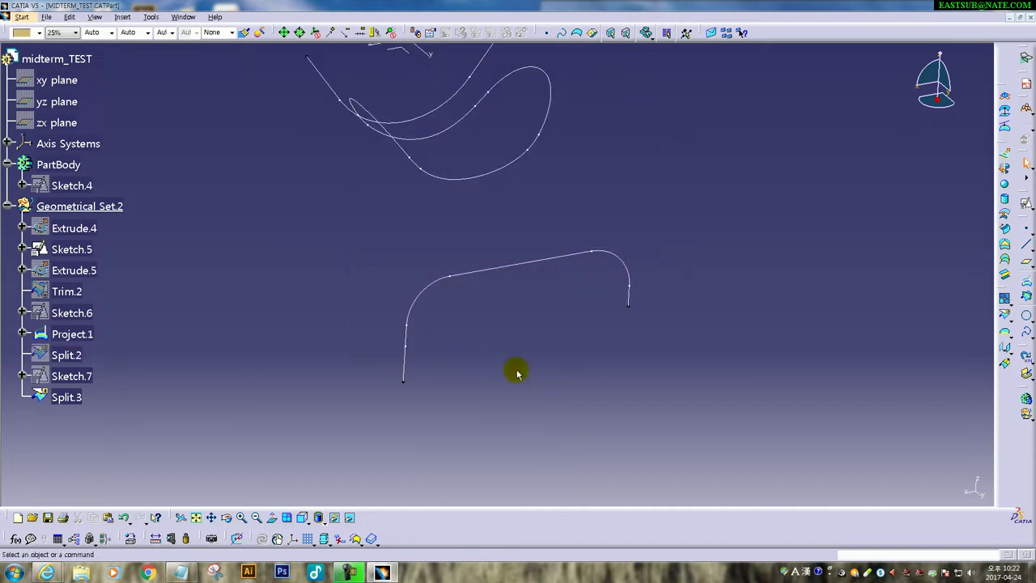
pyautogui.hotkey('ctrl', 'z')
pyautogui.click(64, 355)
pyautogui.click(65, 399)
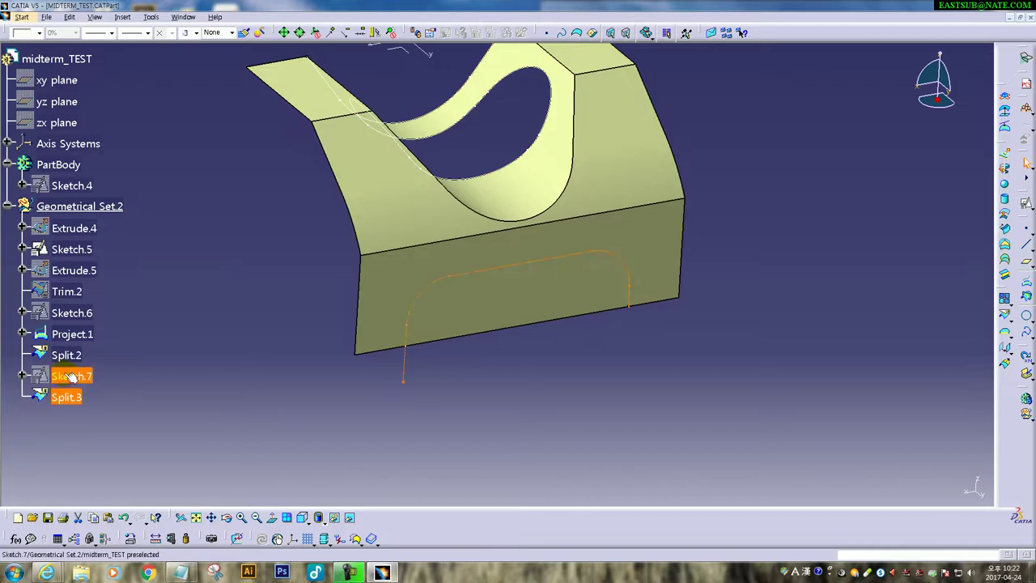
pyautogui.rightClick(61, 395)
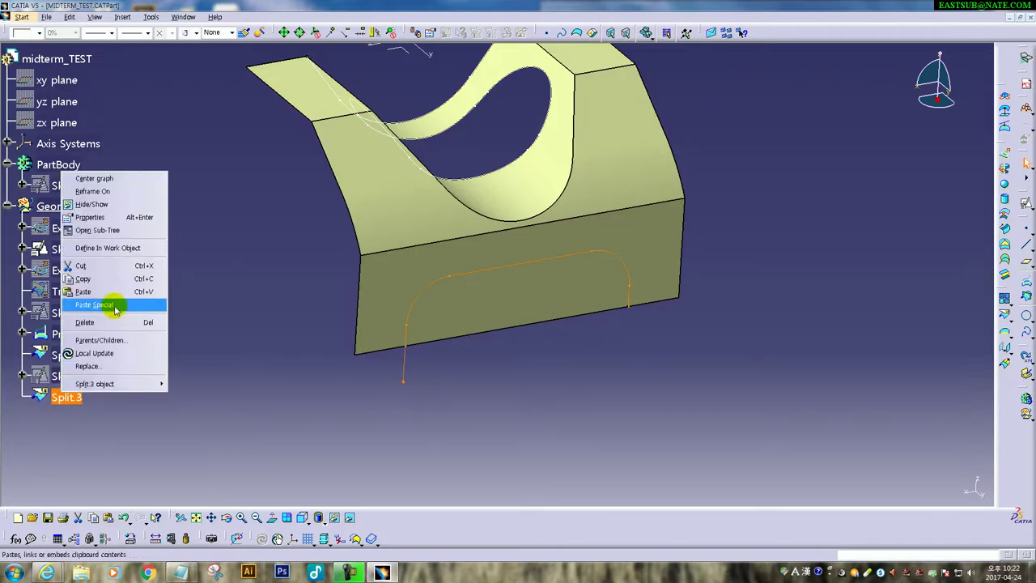
pyautogui.click(84, 322)
pyautogui.click(653, 404)
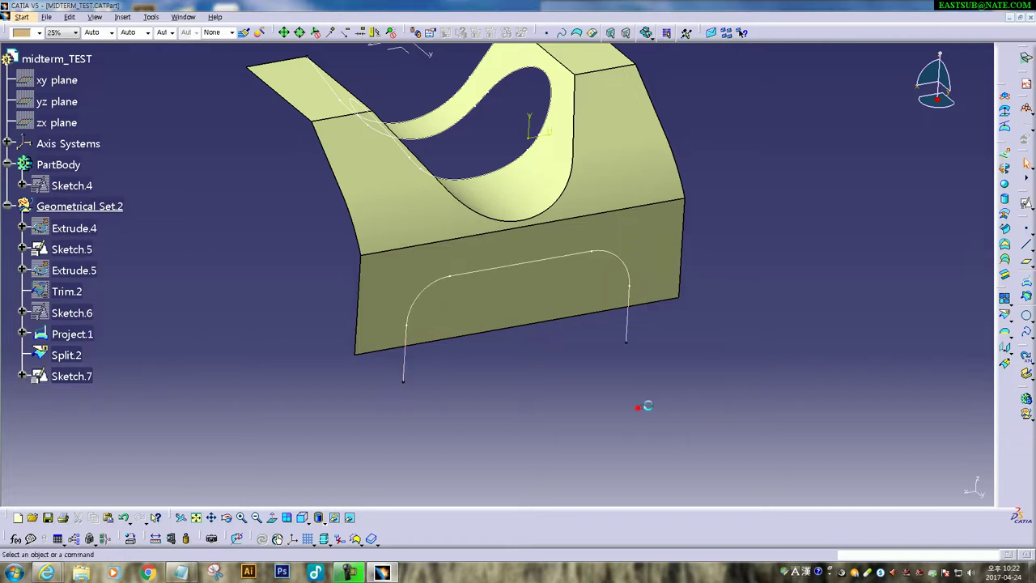
# Extrude Sketch.7 17 mm with mirrored extent to create Extrude.6
pyautogui.click(1005, 155)
pyautogui.click(528, 260)
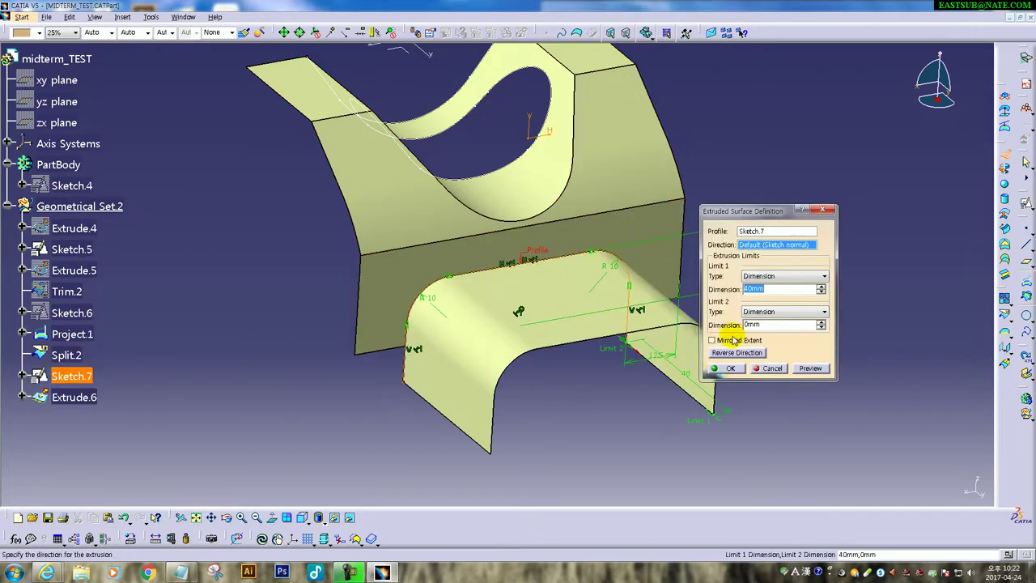
pyautogui.click(713, 340)
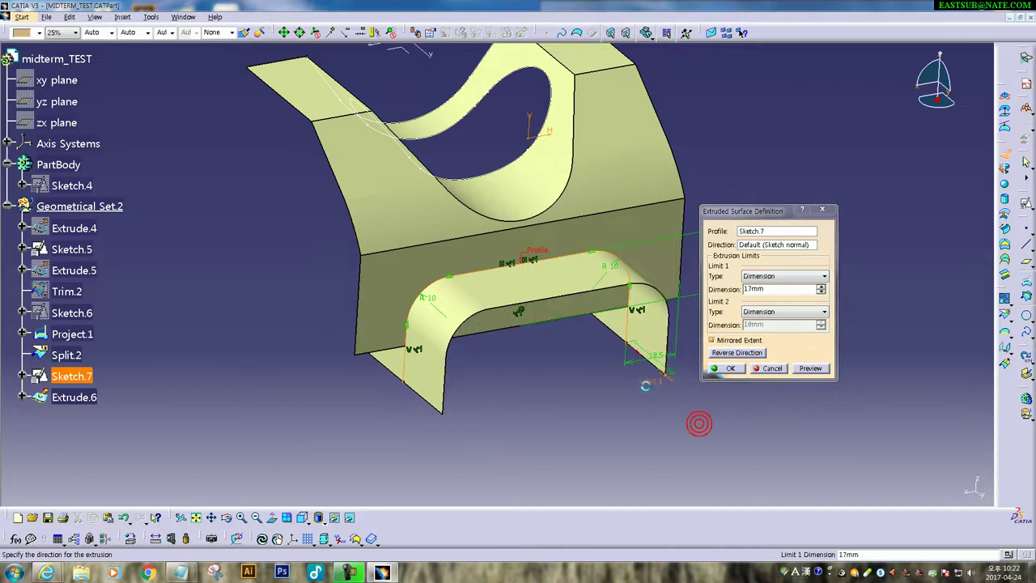
pyautogui.click(725, 369)
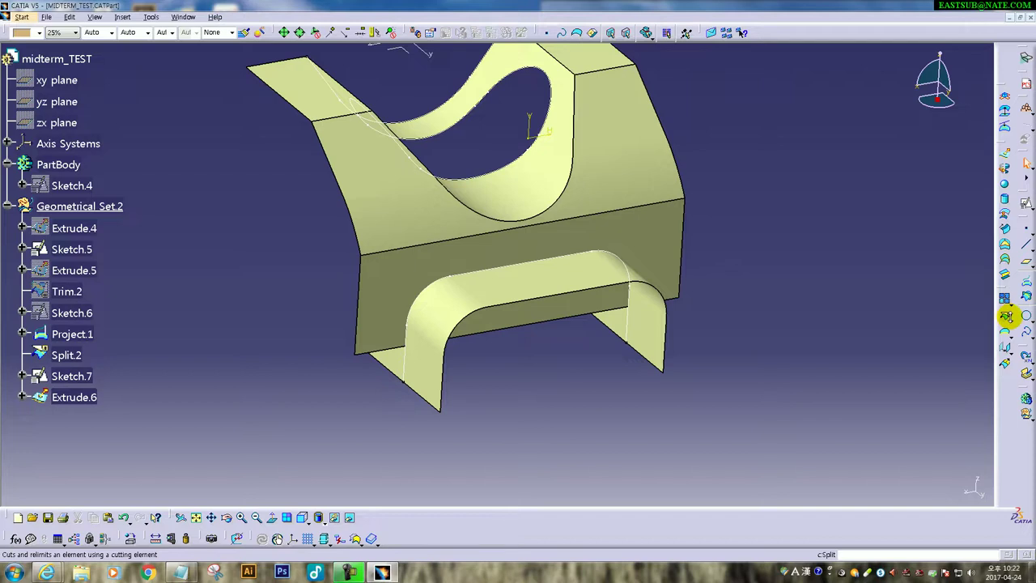
# Split Split.2 with Extrude.6 into Split.4, hide Extrude.6, and inspect the arched opening
pyautogui.click(462, 243)
pyautogui.click(490, 278)
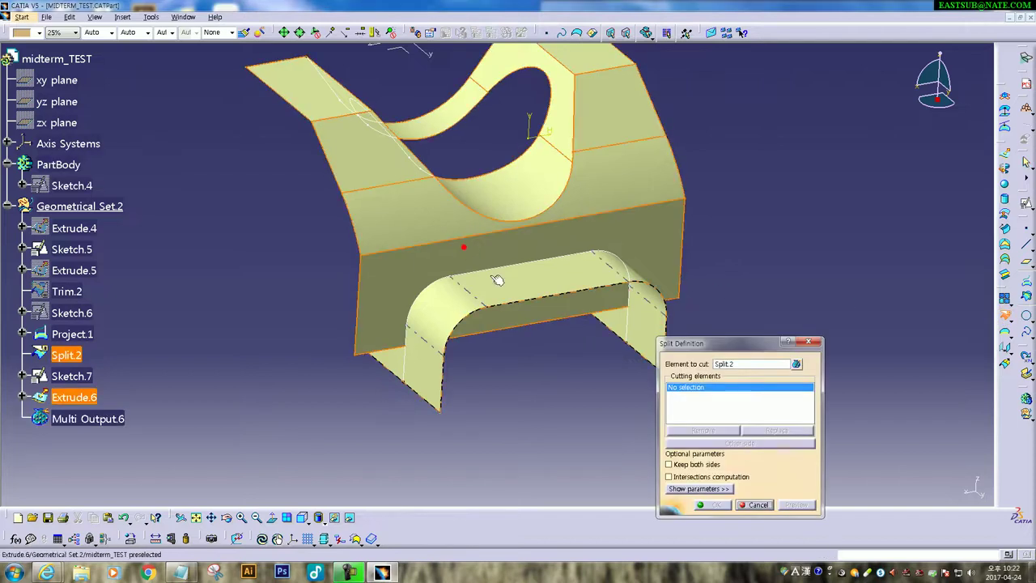
pyautogui.click(708, 505)
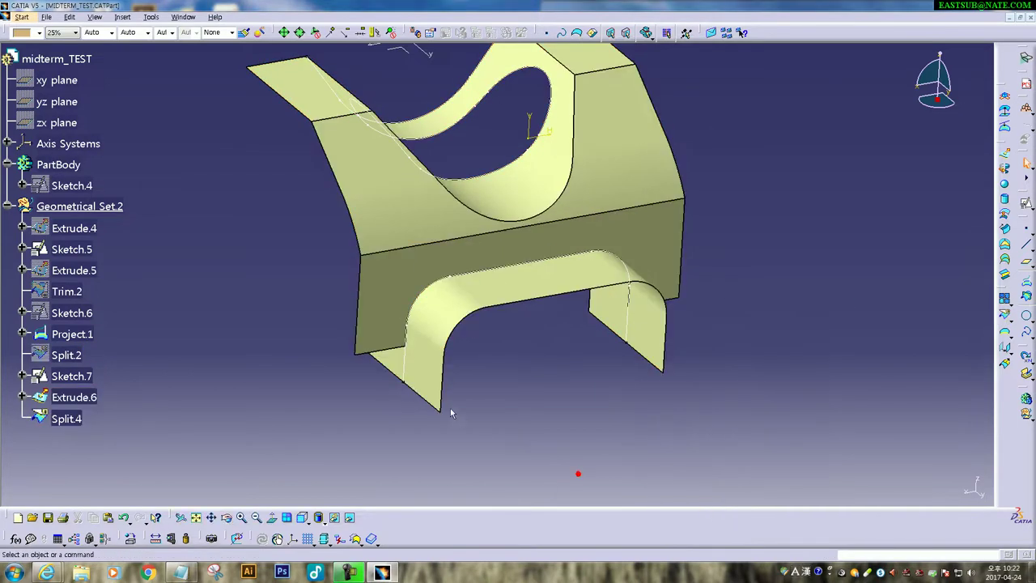
pyautogui.rightClick(421, 362)
pyautogui.press('h')
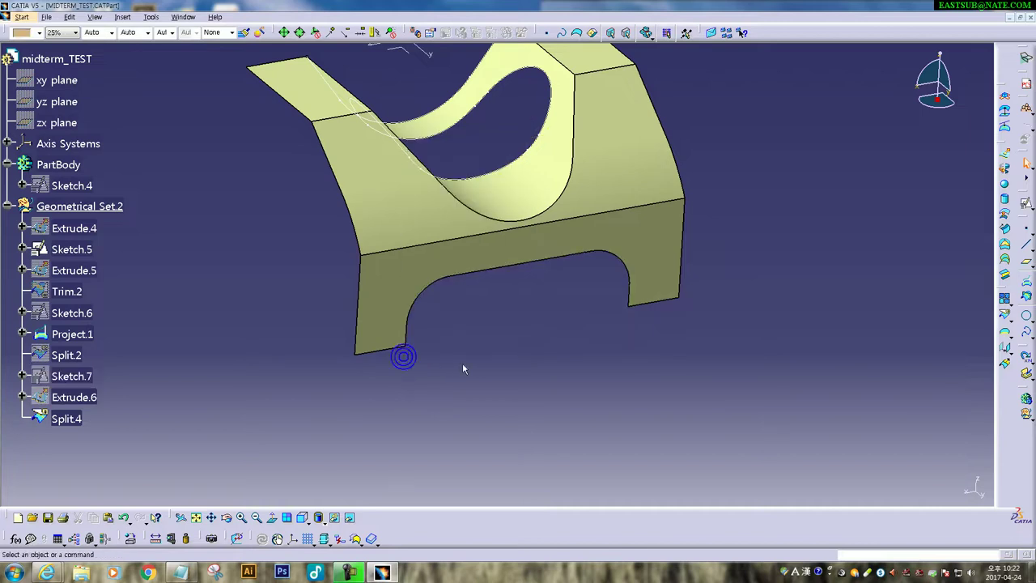
pyautogui.moveTo(434, 188)
pyautogui.mouseDown(button='middle')
pyautogui.moveTo(351, 275)
pyautogui.moveTo(398, 331)
pyautogui.moveTo(525, 378)
pyautogui.mouseUp(button='middle')
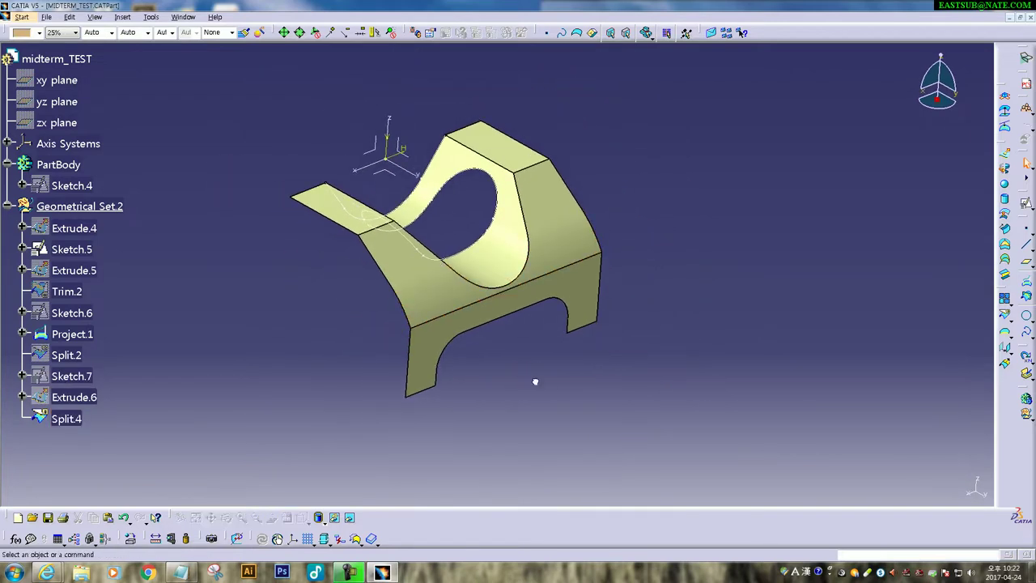